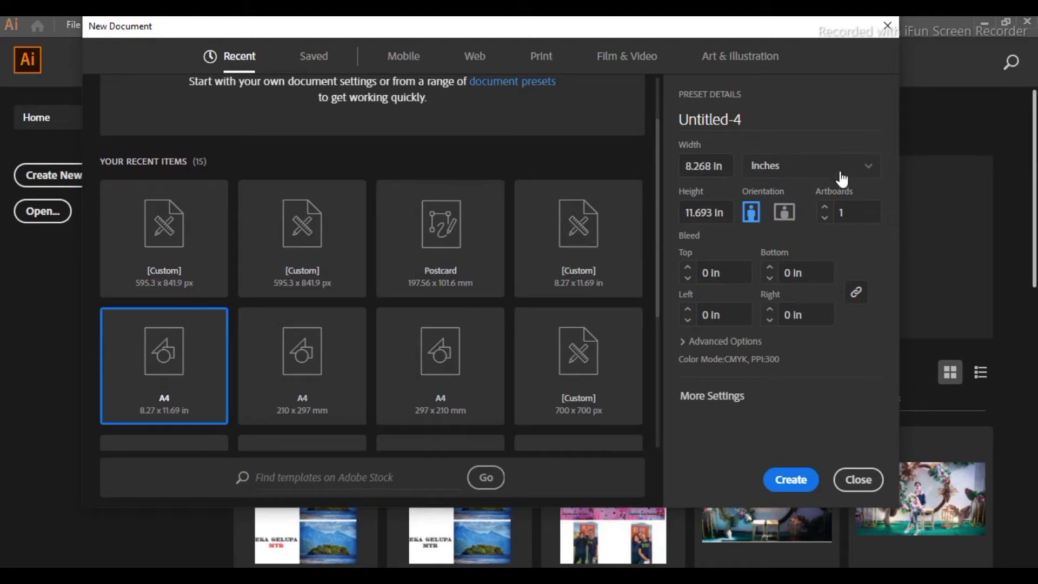
Step: Create a new A4 document with its units set to Pixels
left_click(871, 170)
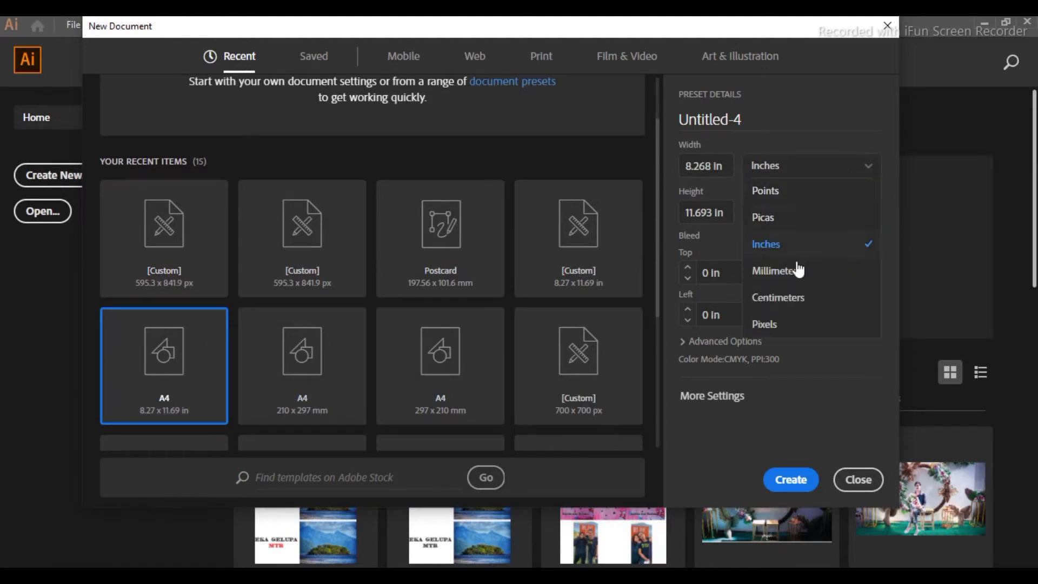
left_click(784, 324)
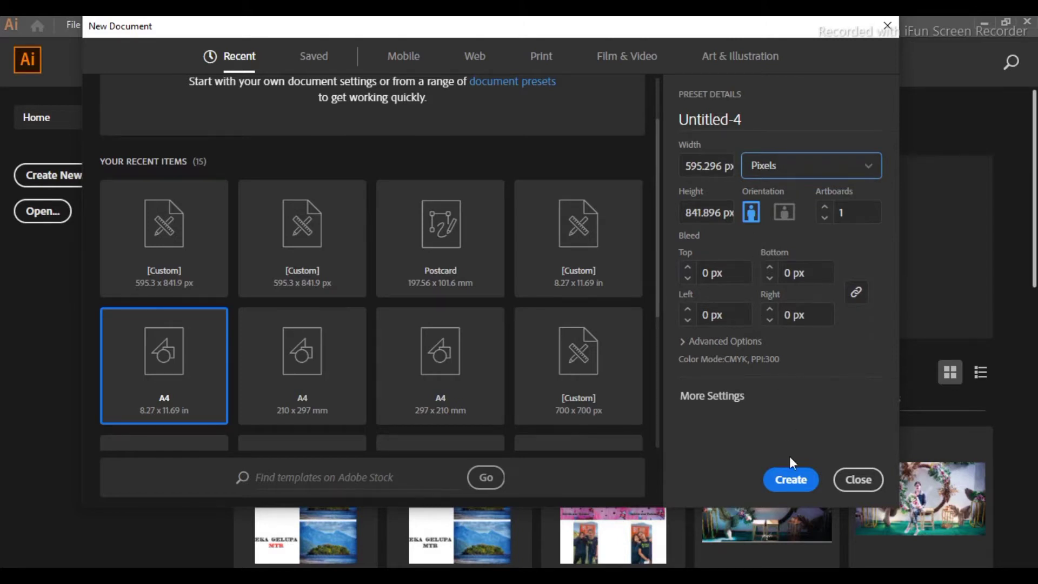
left_click(794, 480)
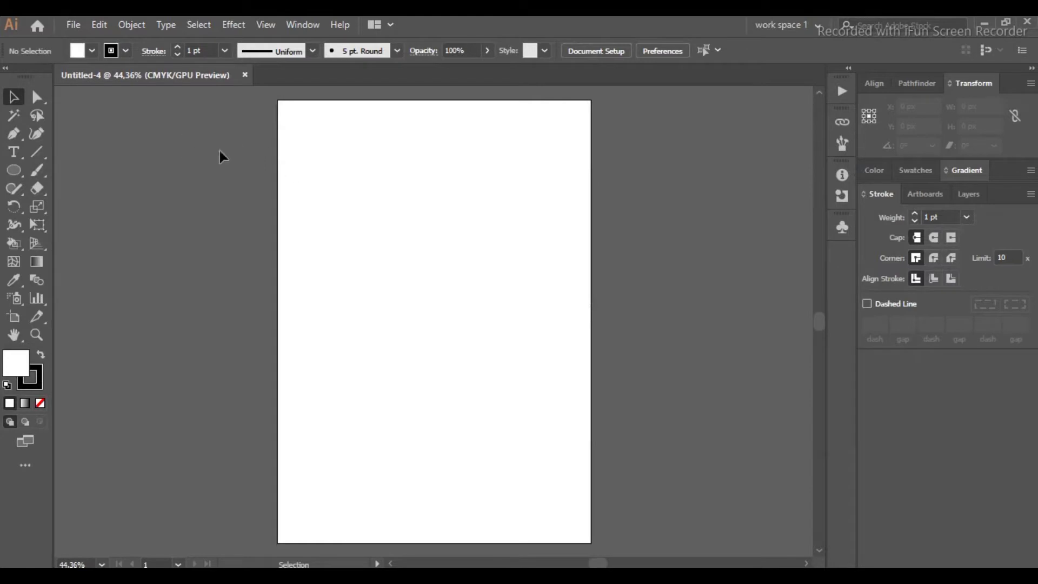
left_click(267, 23)
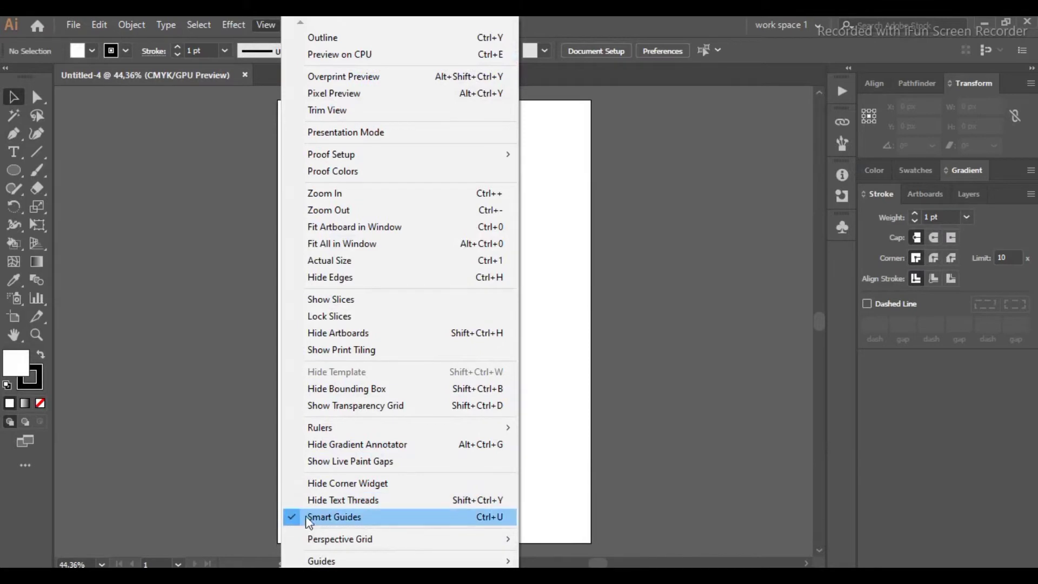
left_click(216, 137)
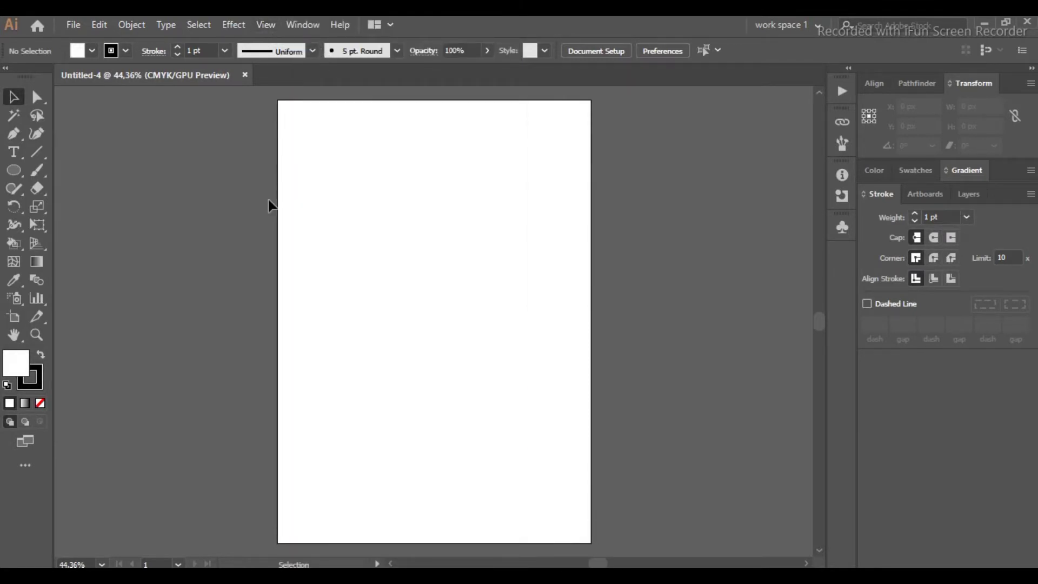
Step: Draw a square with the Rectangle tool and set its width and height to 25 px
left_click(15, 172)
left_click(68, 172)
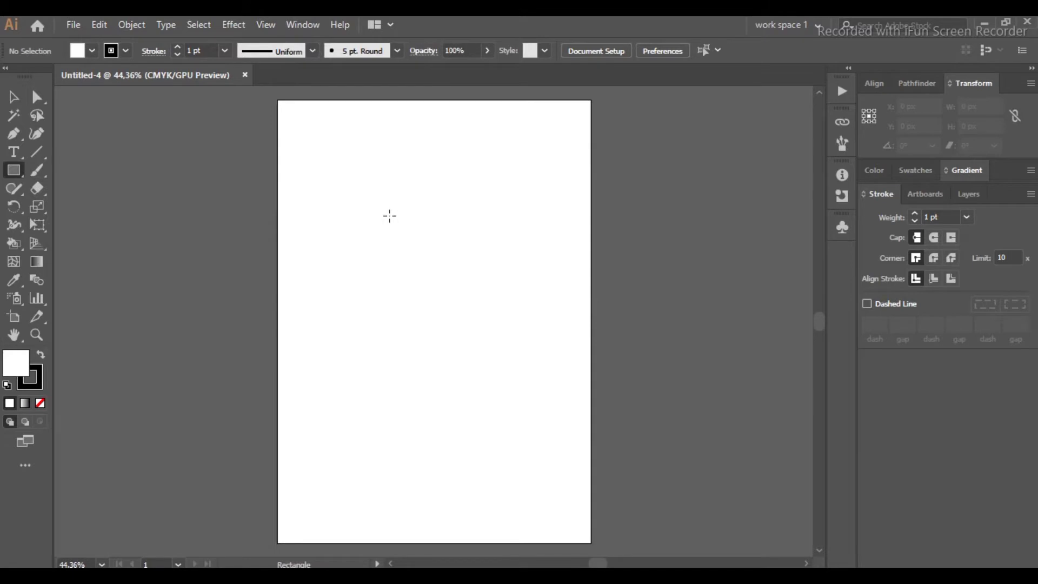
left_click_drag(378, 193, 390, 203)
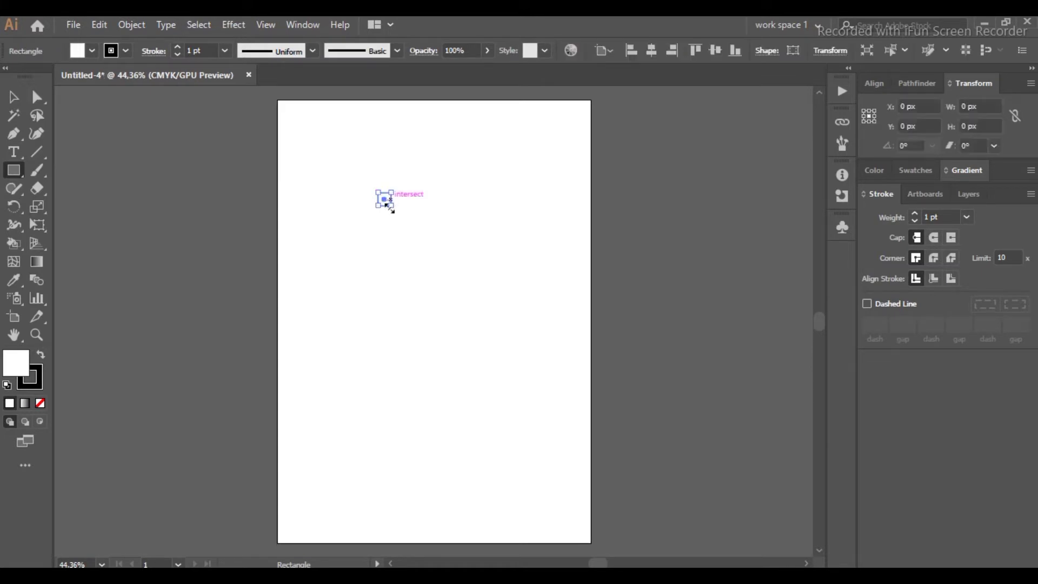
scroll(387, 207, "up", 1)
scroll(388, 208, "up", 5)
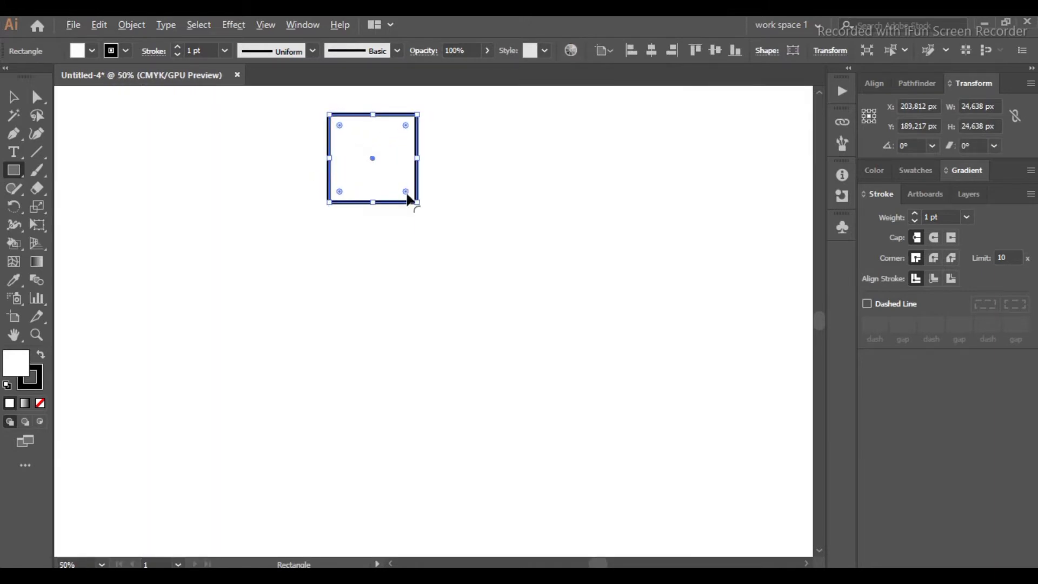
left_click_drag(417, 202, 422, 205)
scroll(665, 195, "up", 1)
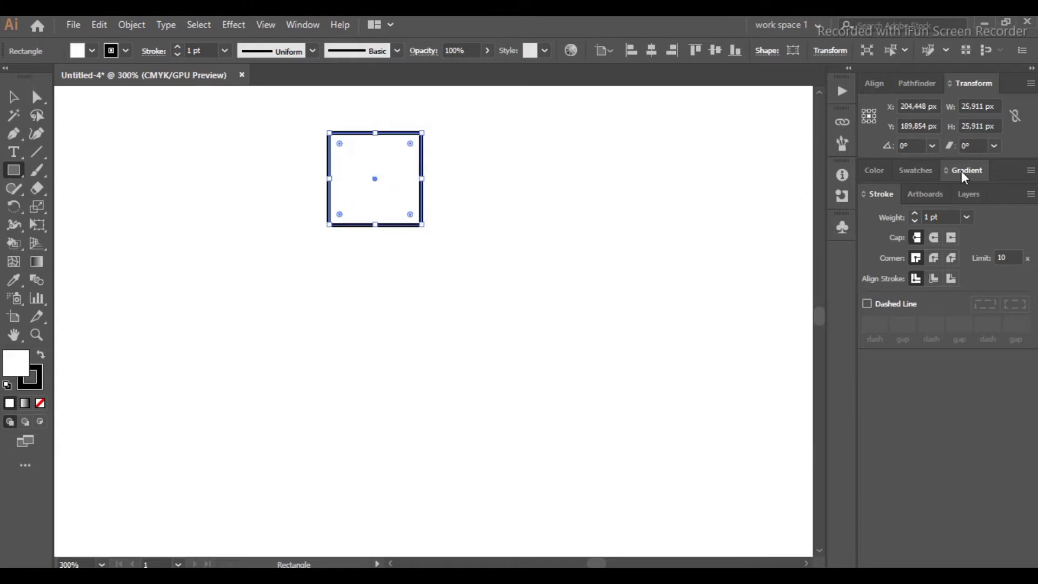
double_click(980, 106)
type("25")
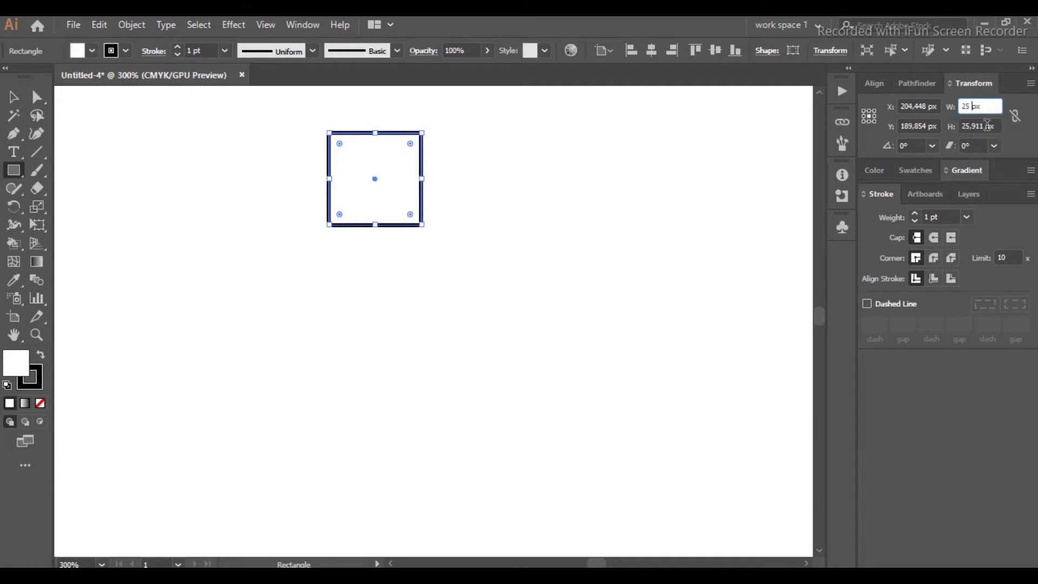
left_click(968, 126)
type("25")
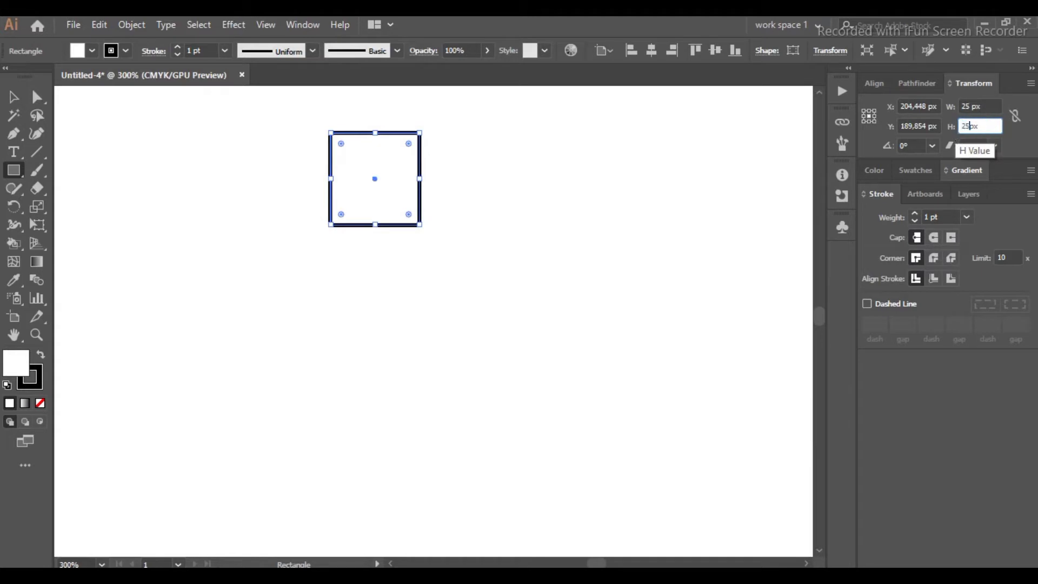
key("Return")
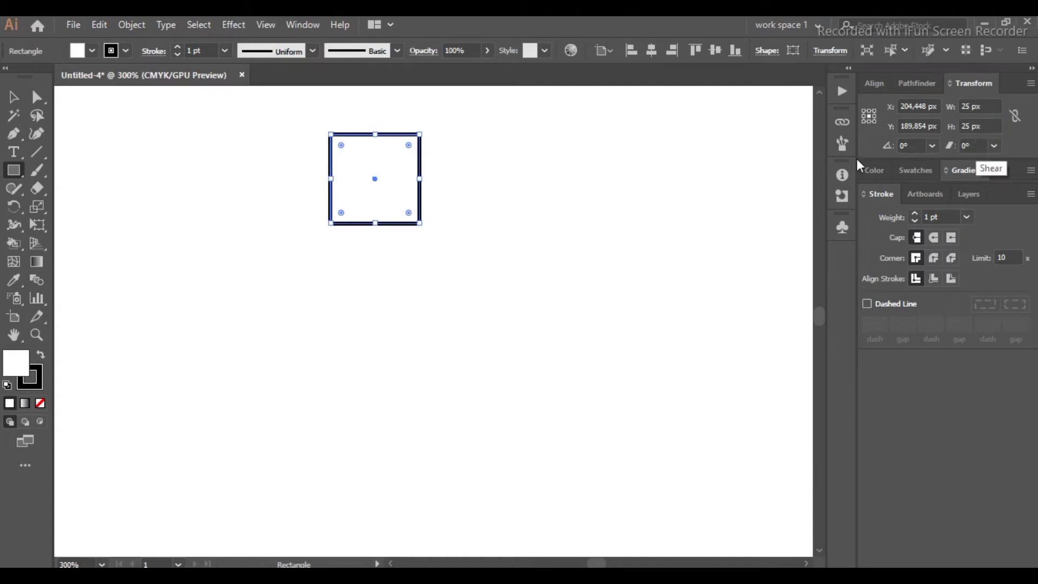
Step: Duplicate the square and place the copy flush against its right side
left_click(8, 97)
left_click(246, 163)
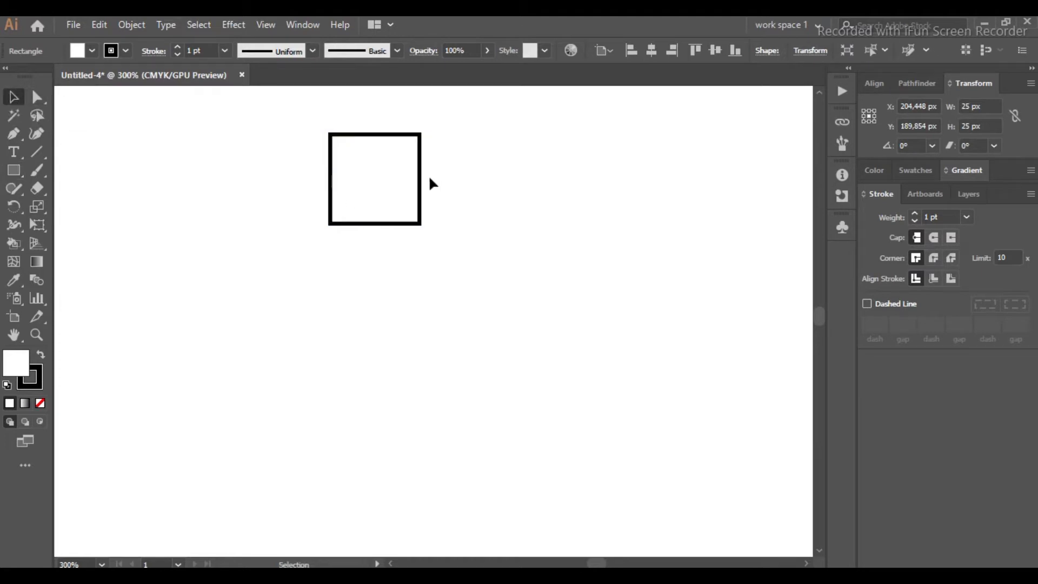
left_click(418, 190)
left_click(373, 179)
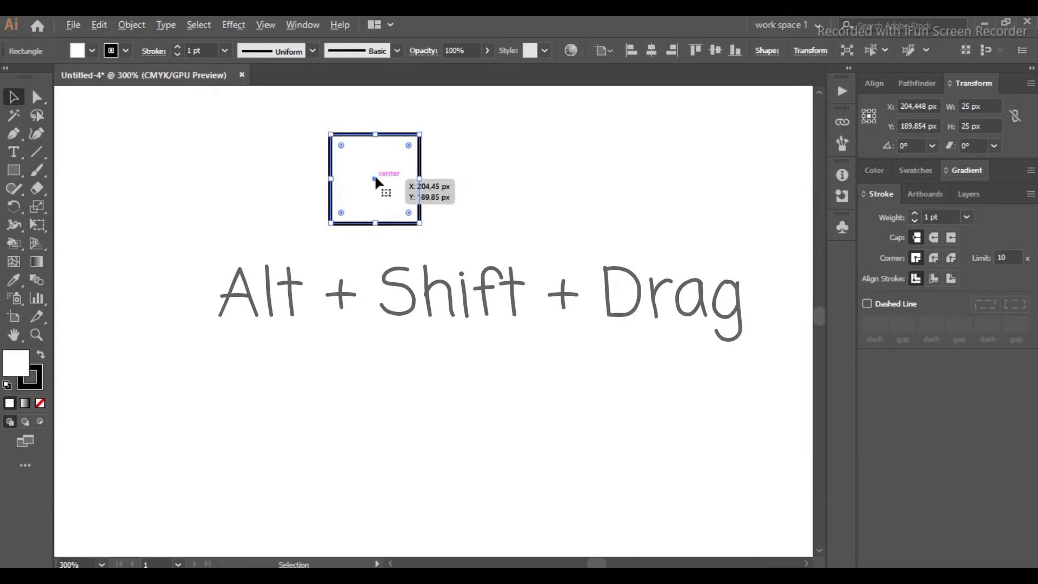
left_click_drag(380, 181, 463, 179)
scroll(405, 176, "up", 2)
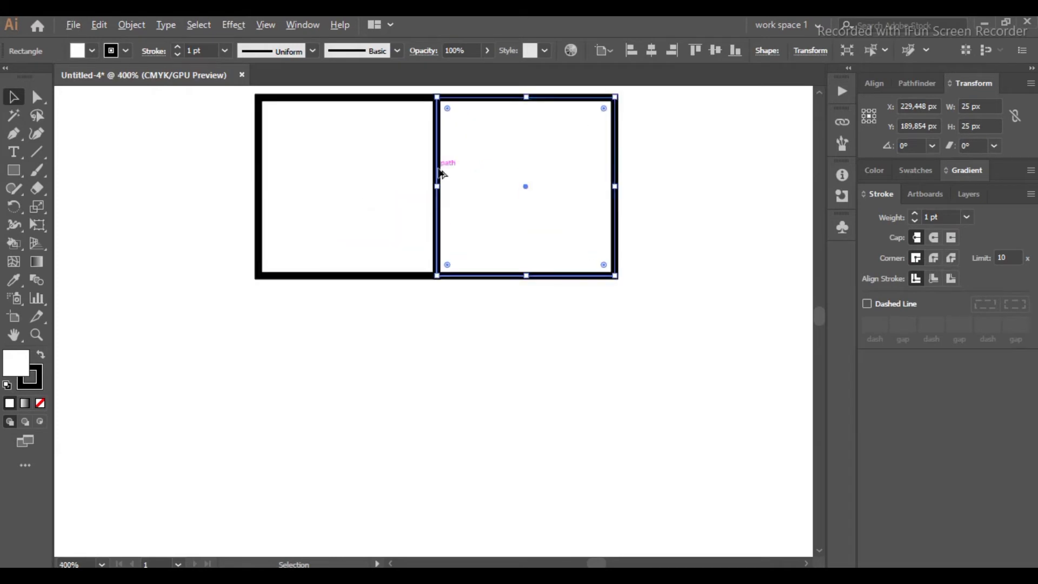
Step: Zoom in and out to inspect the shared edge between the two squares
scroll(446, 156, "up", 1)
scroll(443, 179, "up", 1)
scroll(439, 177, "up", 2)
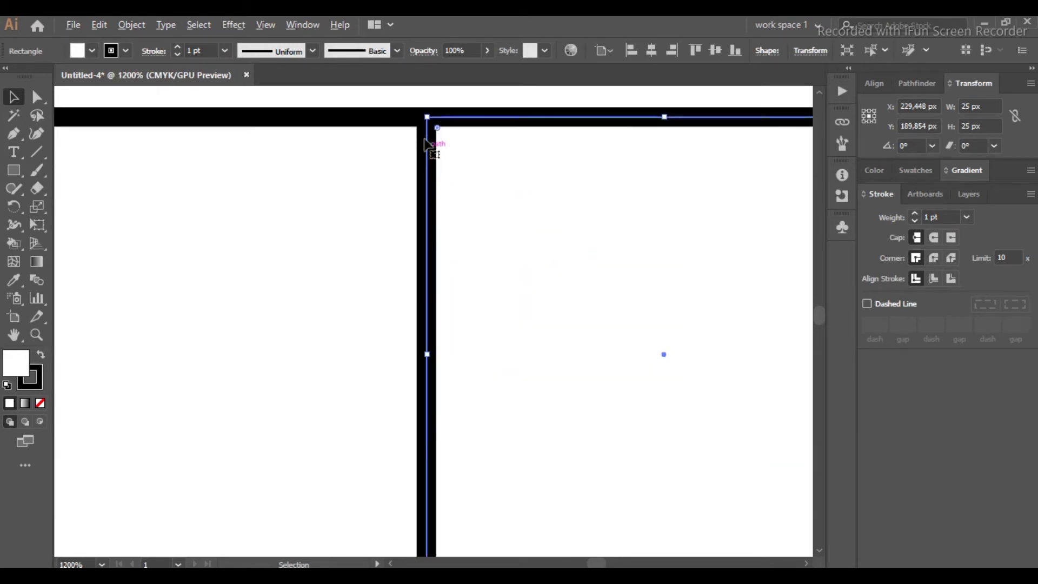
scroll(446, 184, "up", 1)
scroll(447, 186, "down", 1)
scroll(450, 190, "down", 2)
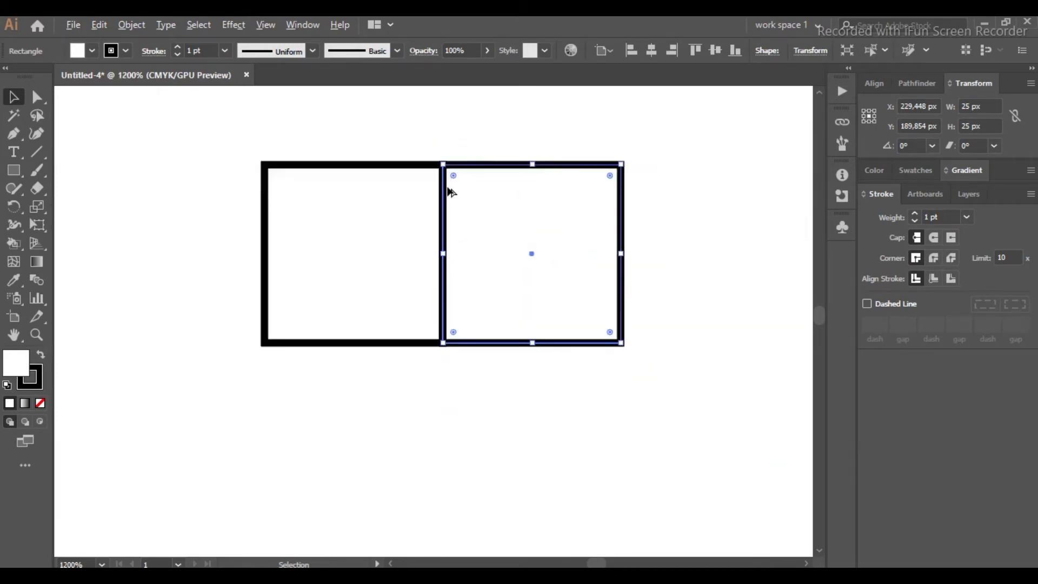
scroll(563, 233, "down", 1)
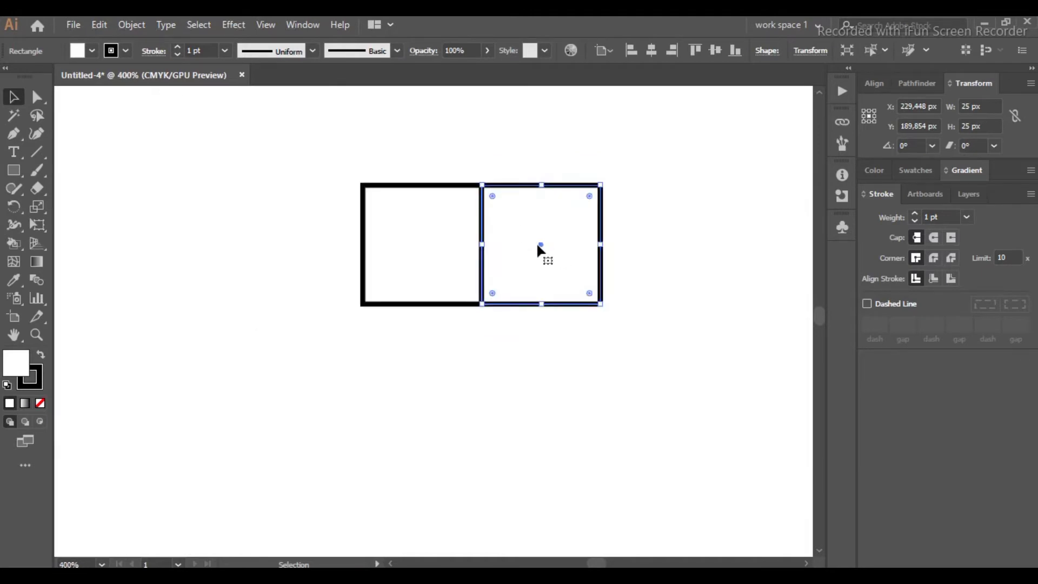
scroll(549, 241, "up", 2)
scroll(549, 237, "down", 1)
scroll(548, 246, "up", 1)
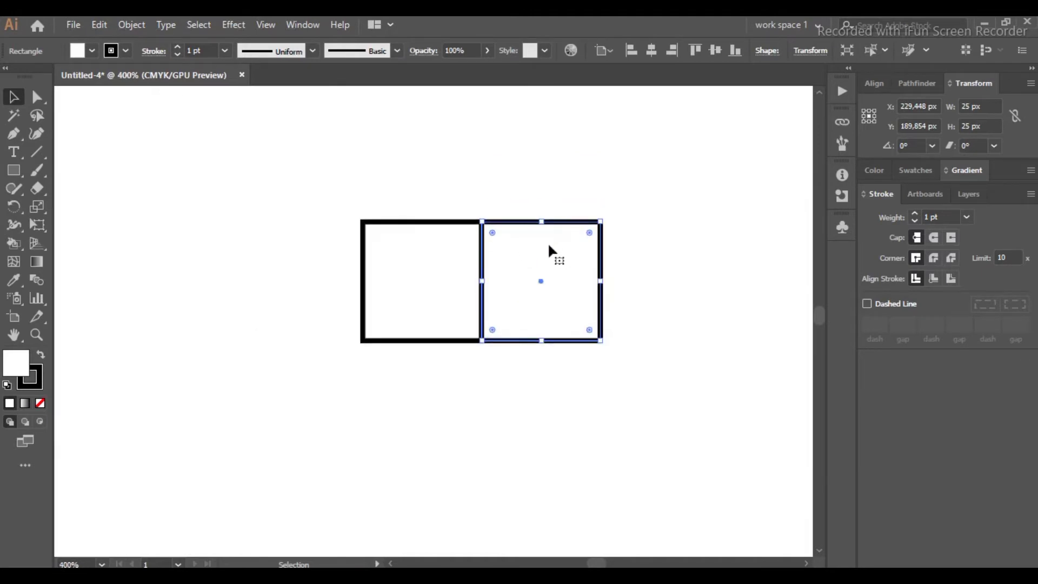
scroll(549, 247, "up", 1)
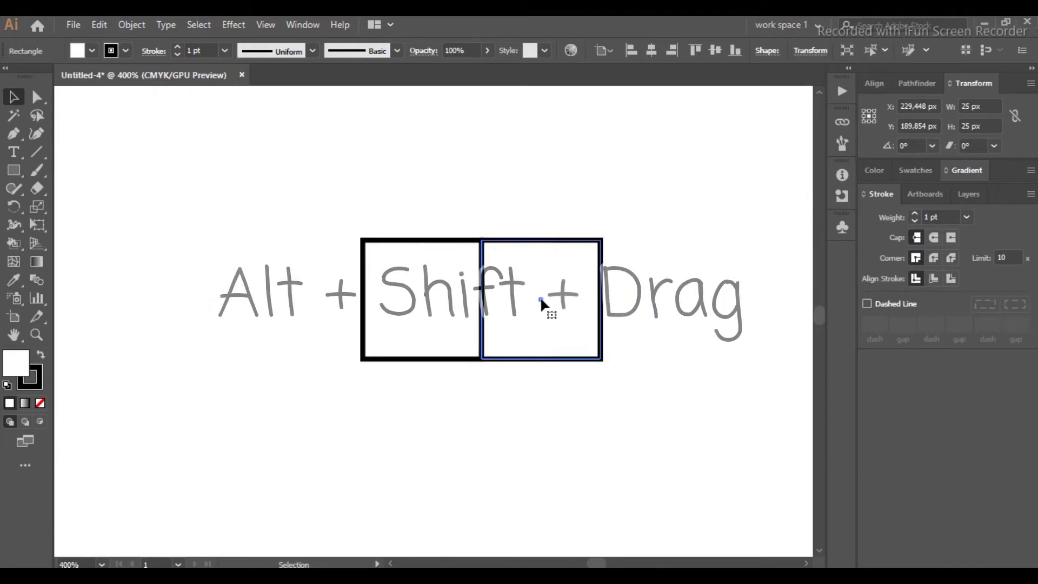
Step: Duplicate the right square above it and enlarge the copy to 50 px spanning both squares
left_click_drag(541, 299, 552, 181)
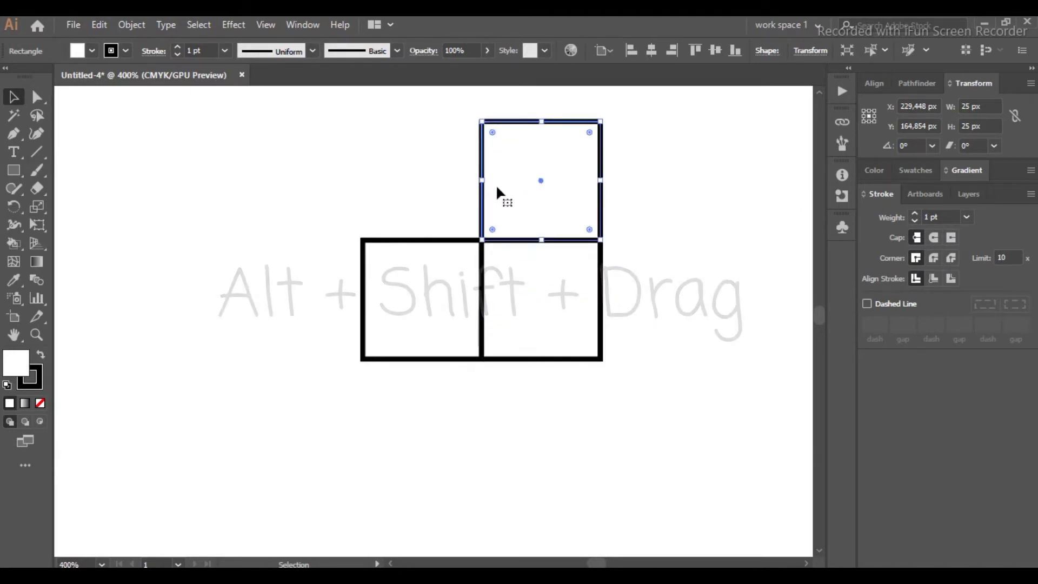
scroll(492, 187, "up", 2)
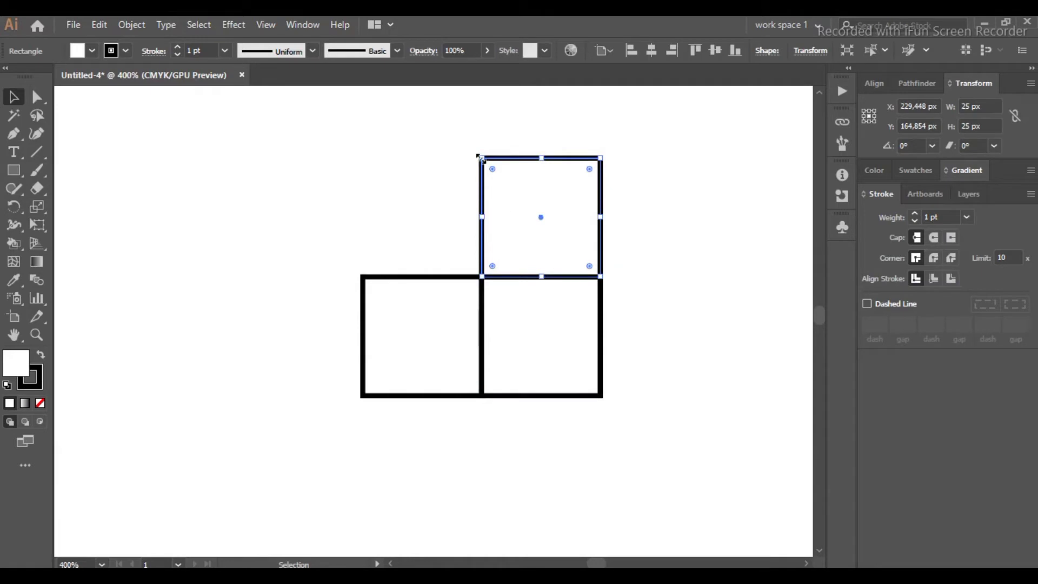
left_click_drag(481, 158, 366, 114)
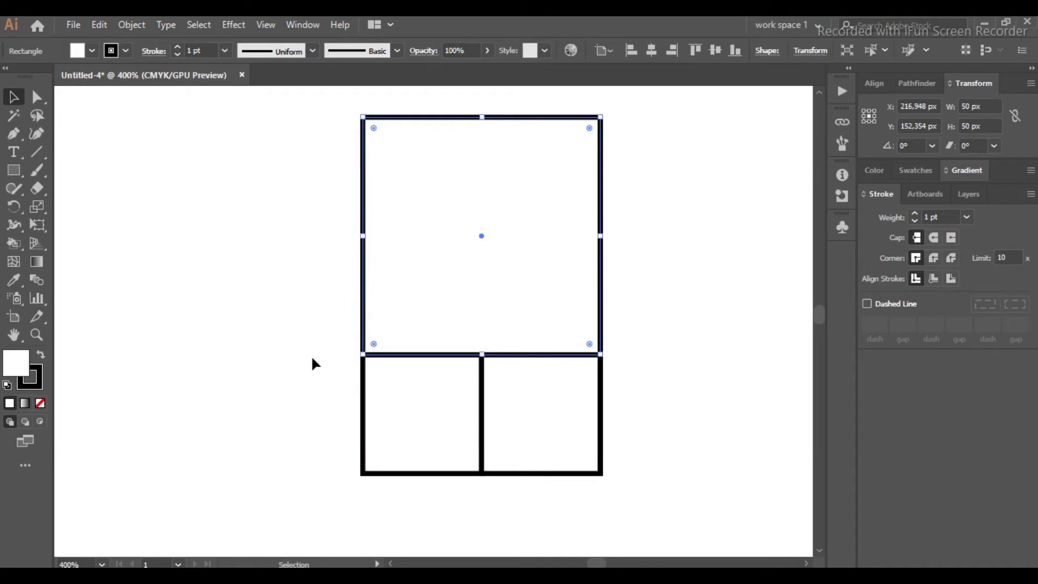
scroll(379, 362, "up", 2)
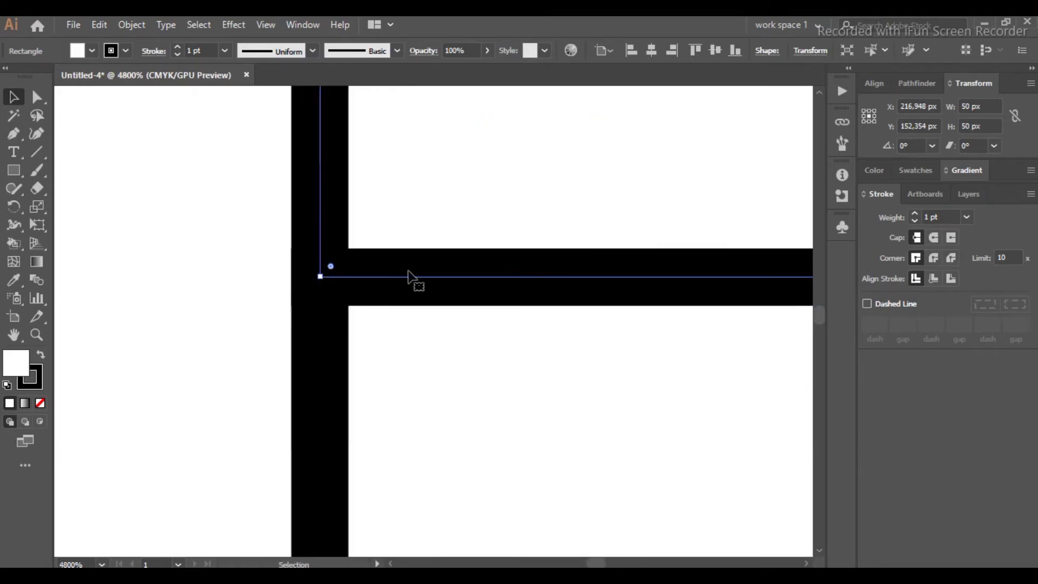
scroll(410, 273, "down", 1)
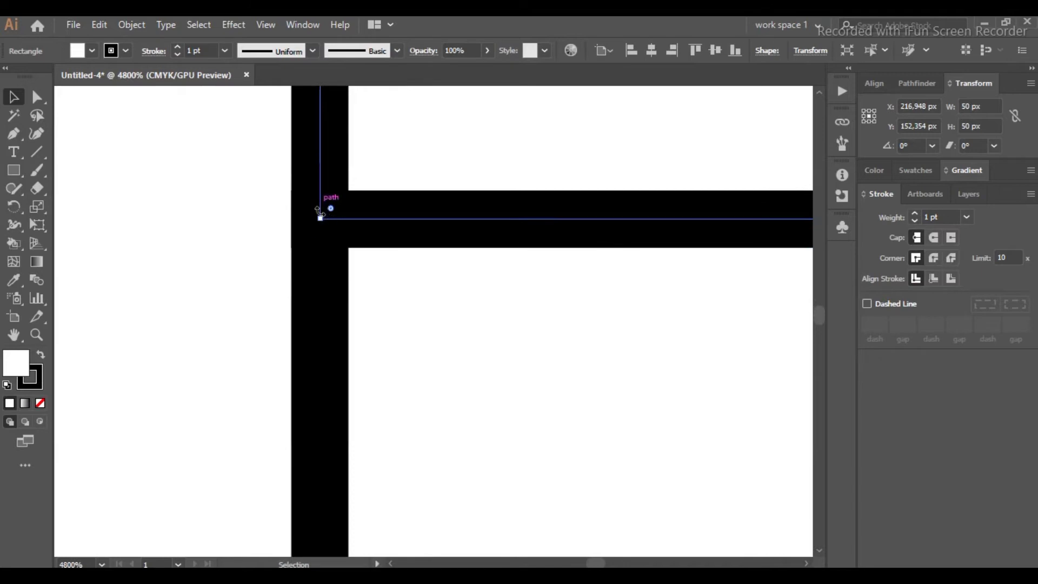
left_click_drag(321, 220, 320, 219)
scroll(320, 291, "down", 3)
scroll(357, 266, "up", 4)
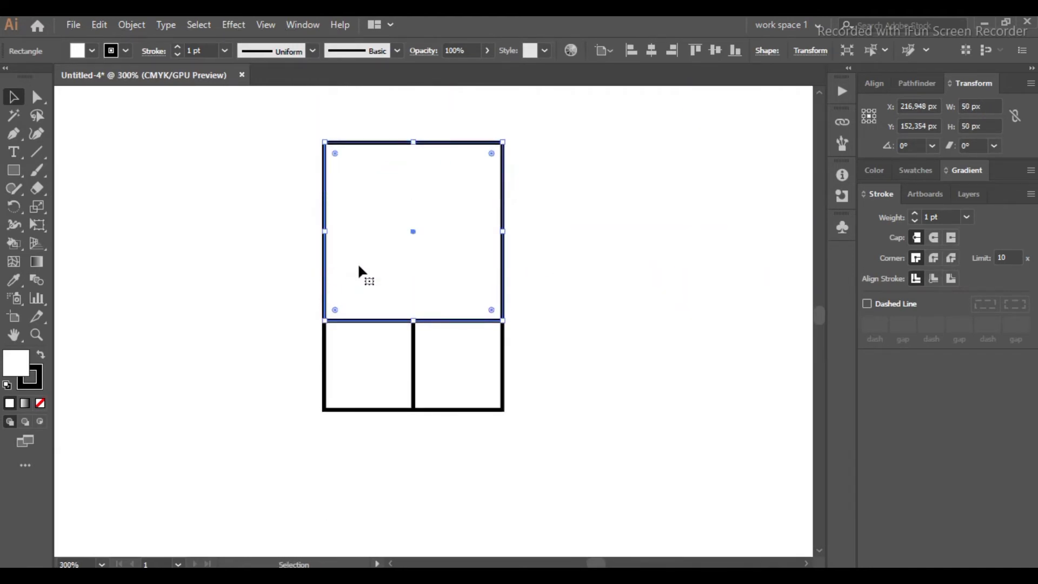
Step: Duplicate the 50 px square to the left and enlarge the copy to 75 px spanning the full height
scroll(361, 269, "down", 2)
left_click_drag(413, 235, 235, 234)
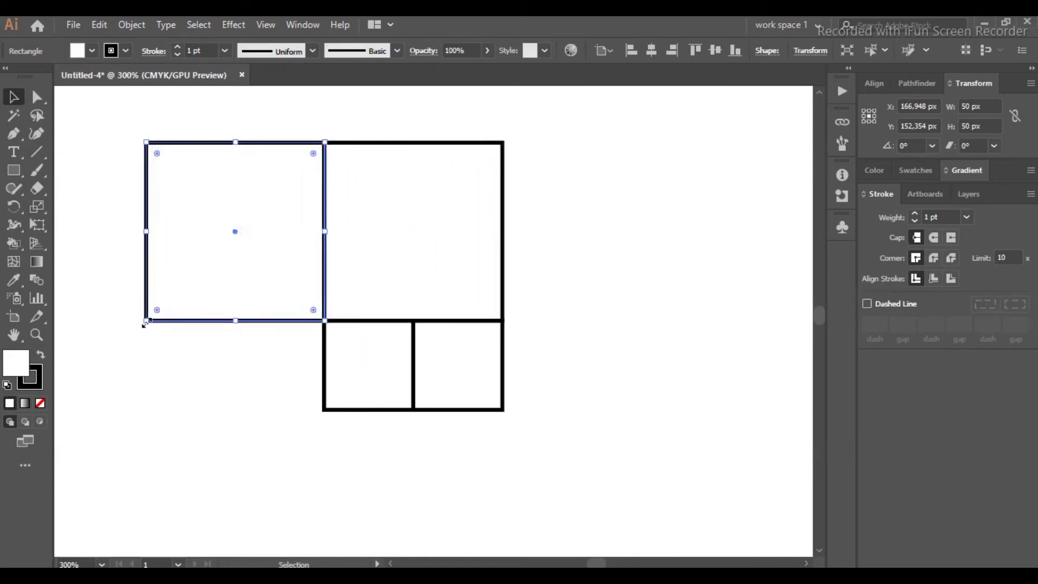
left_click_drag(127, 339, 67, 407)
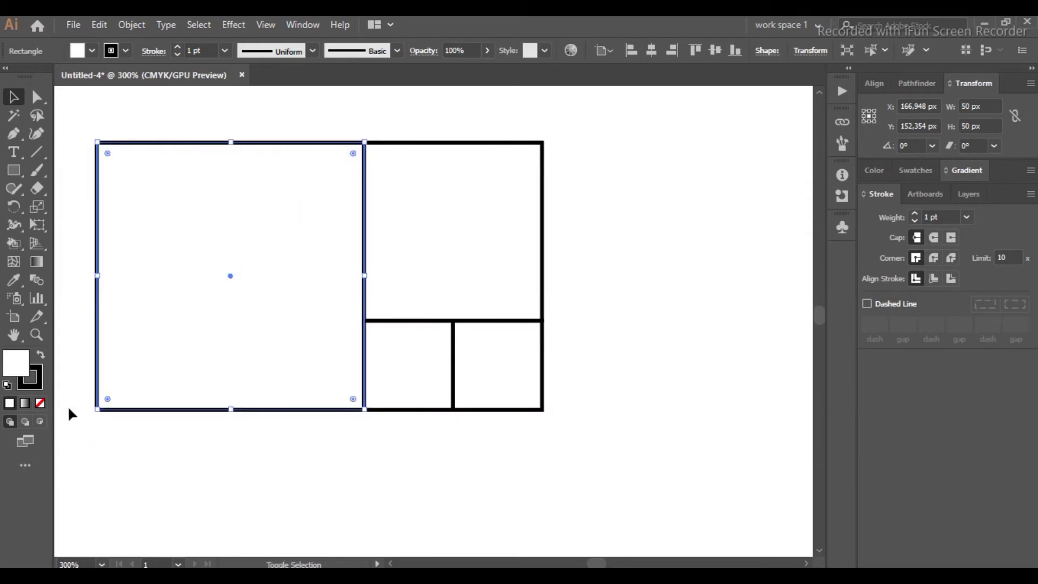
scroll(362, 411, "up", 6)
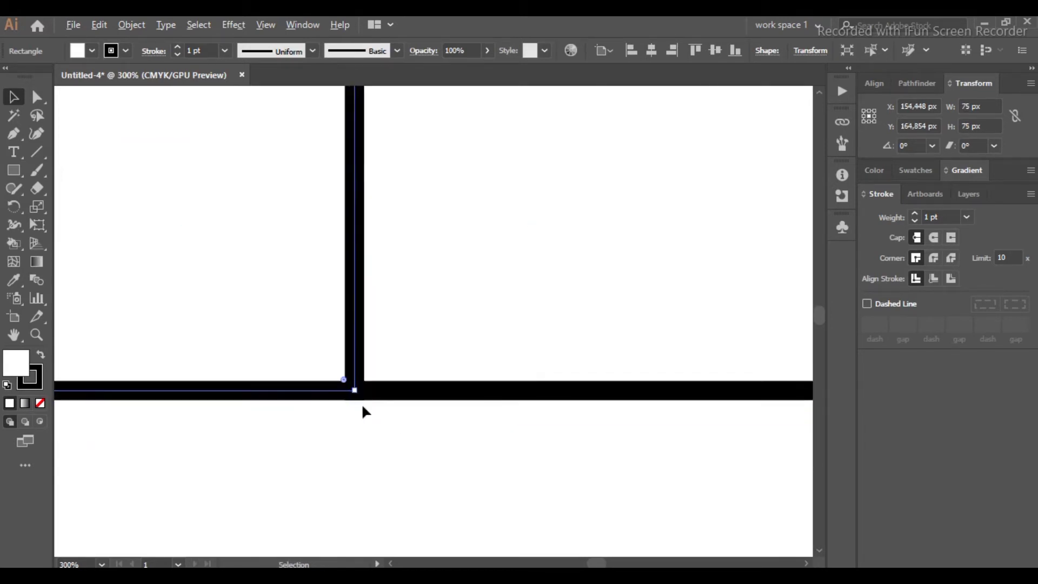
scroll(312, 438, "down", 4)
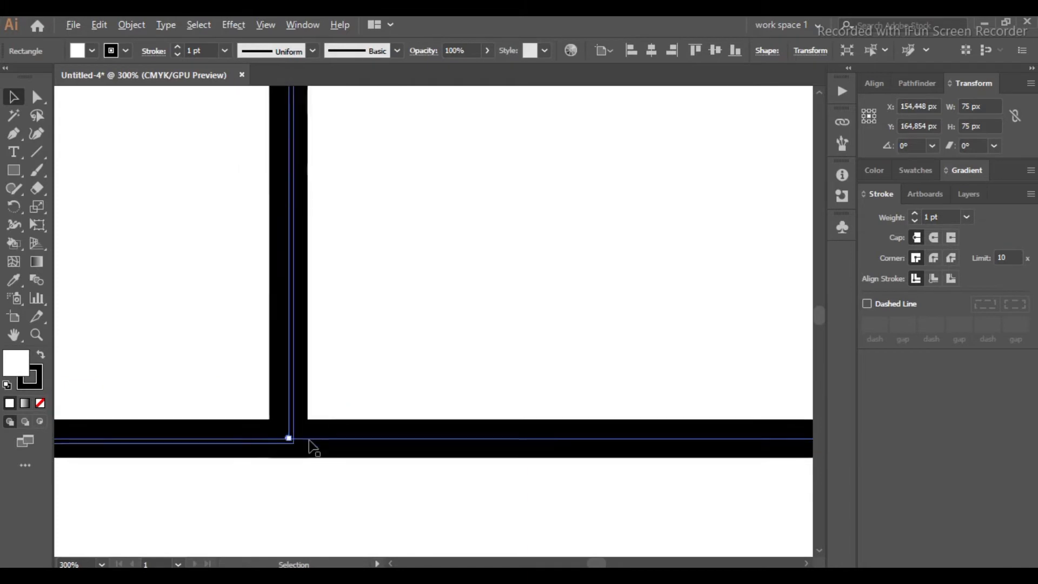
scroll(311, 435, "down", 3)
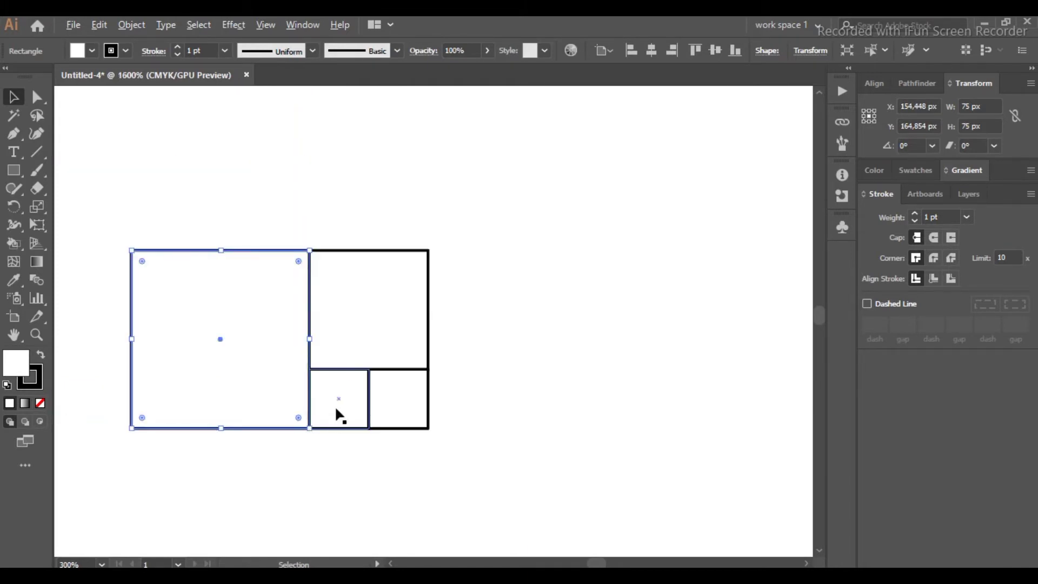
scroll(243, 393, "down", 3)
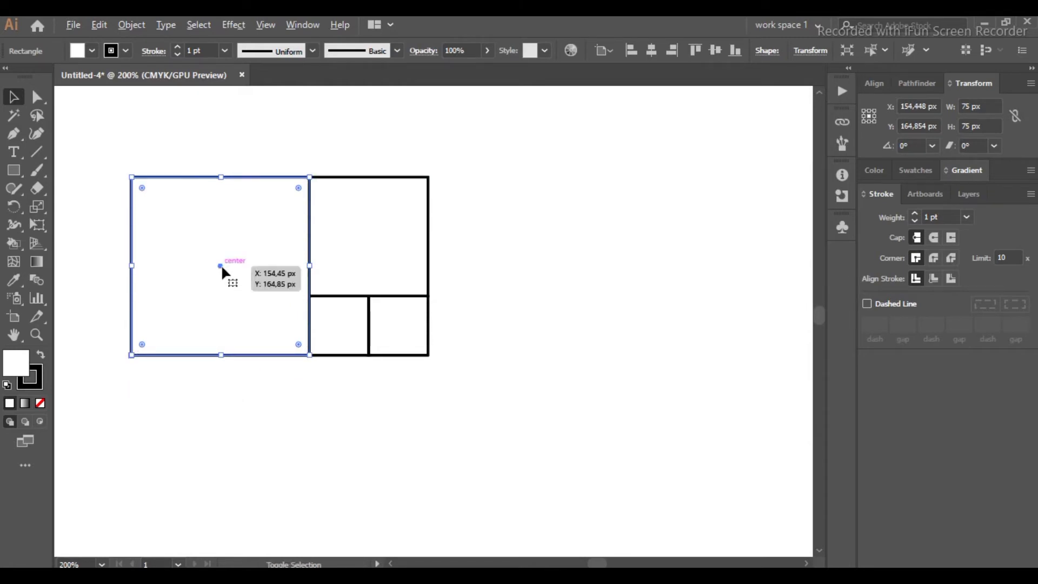
Step: Duplicate the 75 px square below the layout and enlarge the copy to 125 px spanning the full width
left_click_drag(221, 266, 219, 444)
scroll(254, 384, "down", 3)
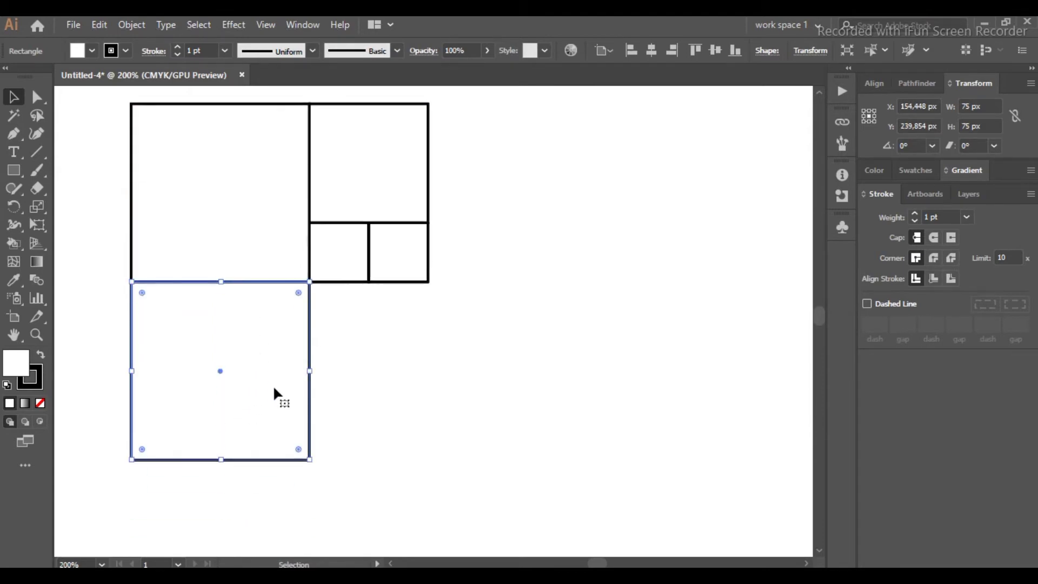
scroll(320, 430, "down", 2)
scroll(315, 421, "down", 2)
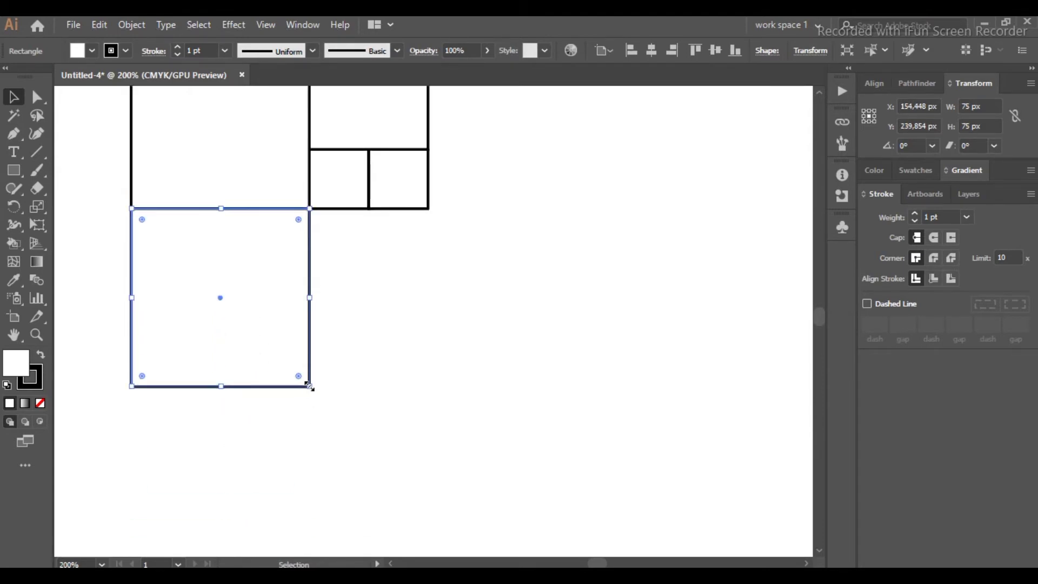
left_click_drag(310, 386, 427, 510)
scroll(439, 194, "up", 6)
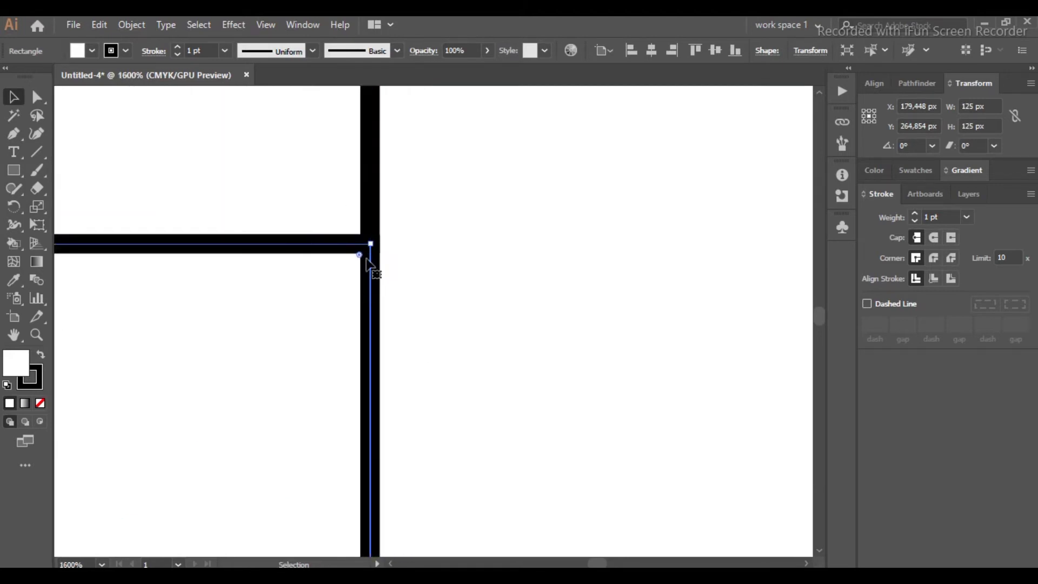
Step: Duplicate the 125 px square to the right of the layout and enlarge the copy to span its full height
scroll(368, 269, "up", 5)
scroll(350, 266, "down", 3)
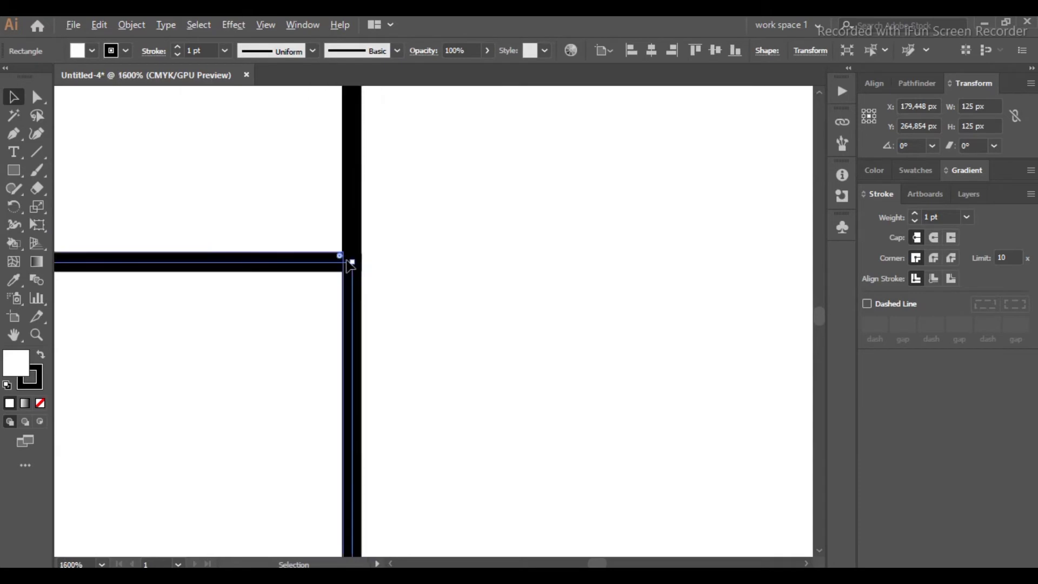
scroll(258, 375, "down", 7)
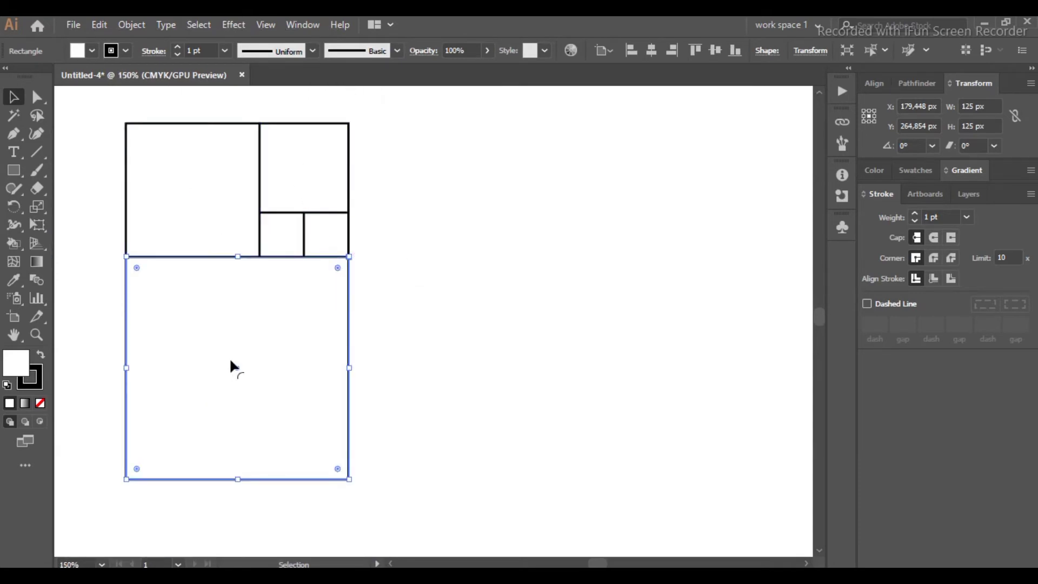
left_click_drag(237, 367, 457, 399)
scroll(518, 296, "up", 1)
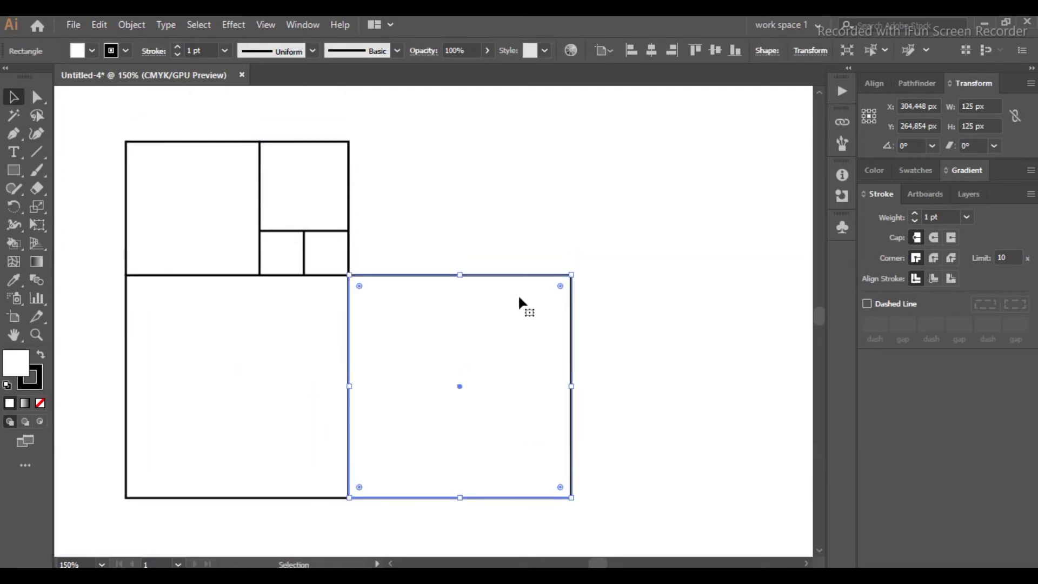
left_click_drag(572, 275, 778, 139)
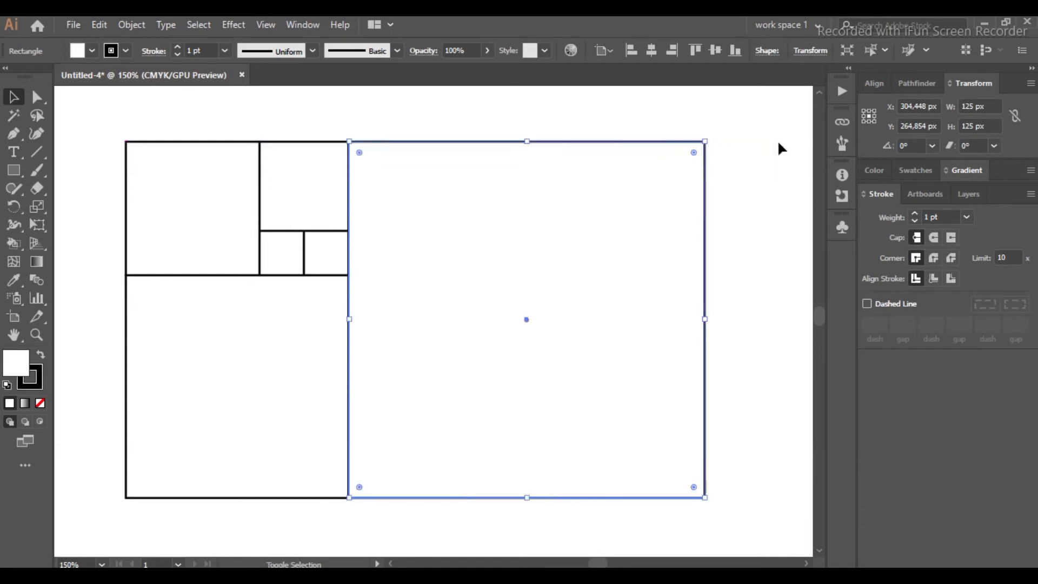
left_click(762, 238)
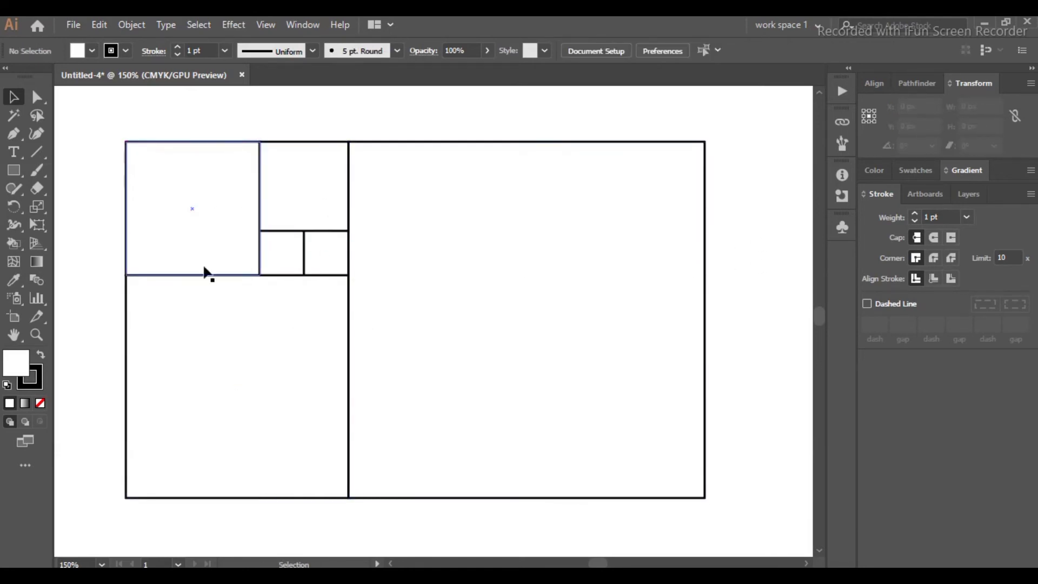
Step: Switch to the Ellipse tool and draw a circle from the centre of the smallest square filling it, about 24 px across
scroll(472, 306, "down", 1)
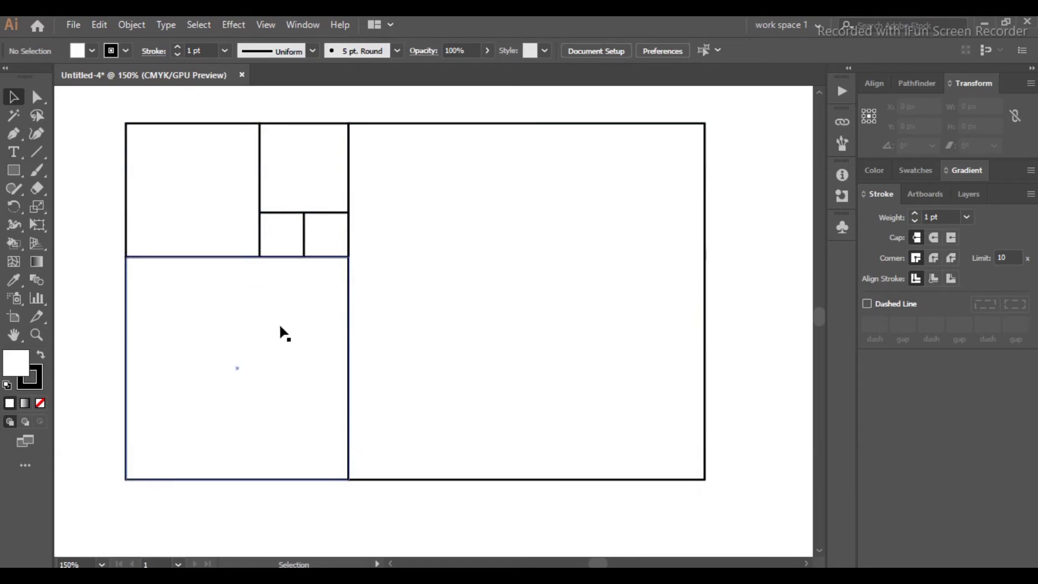
scroll(258, 322, "down", 1)
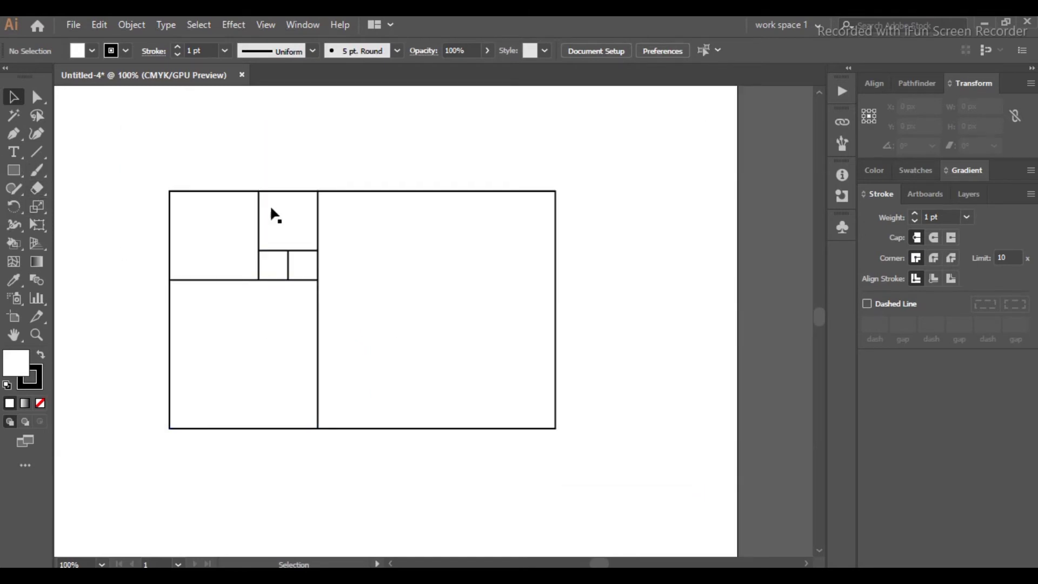
right_click(15, 174)
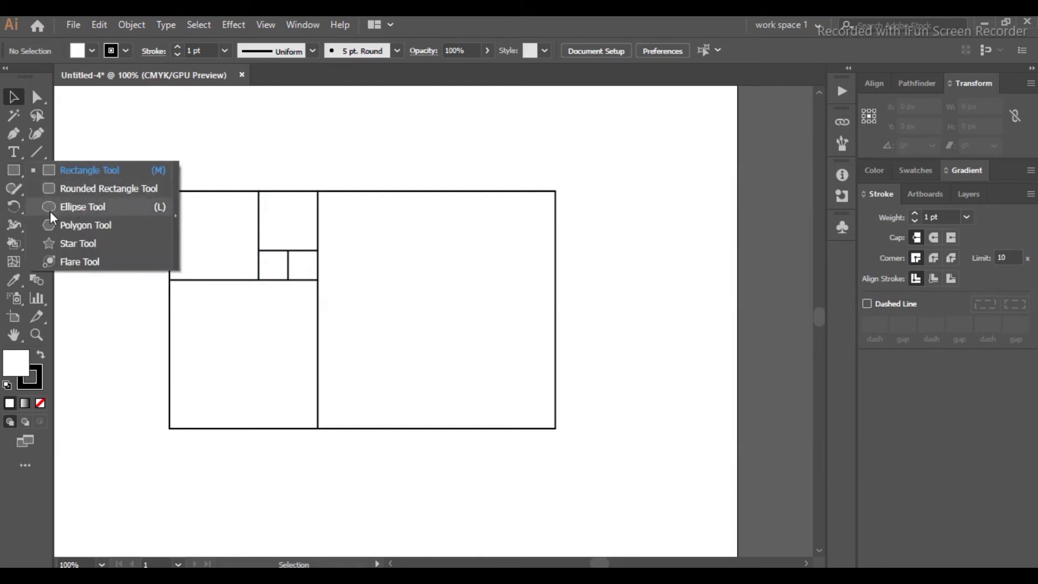
left_click(73, 207)
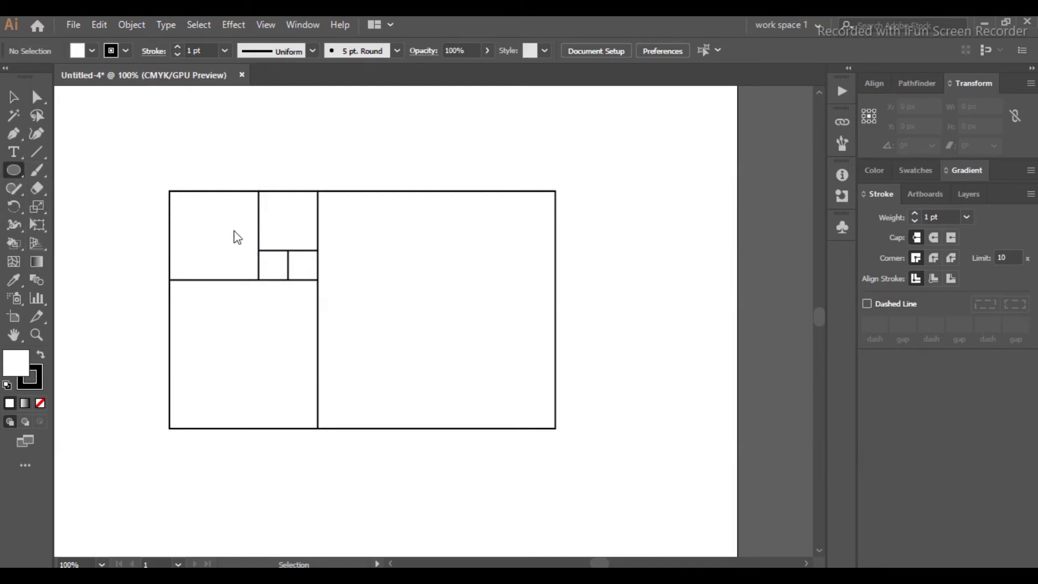
scroll(291, 257, "up", 4)
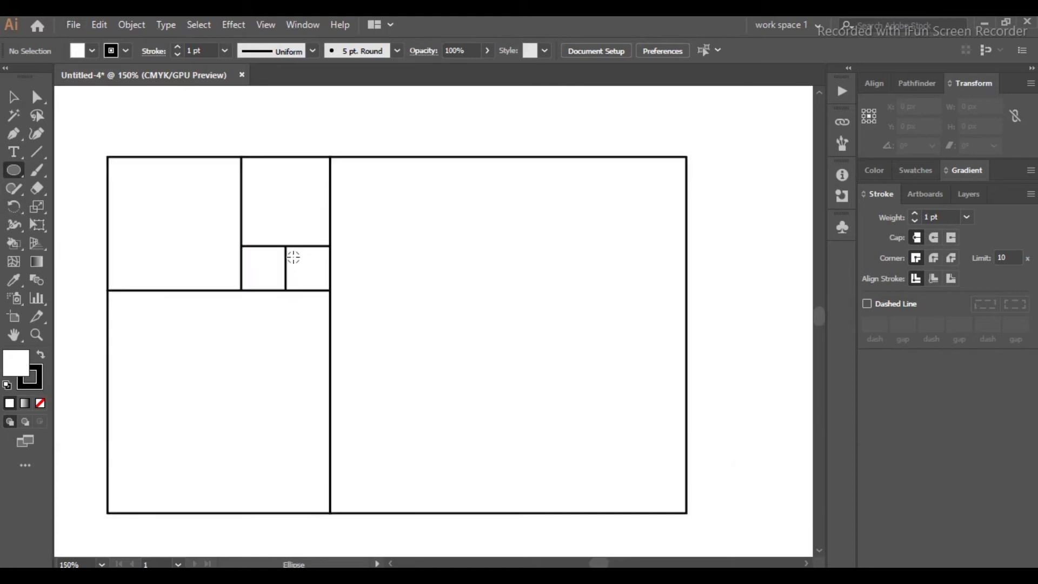
scroll(329, 303, "up", 3)
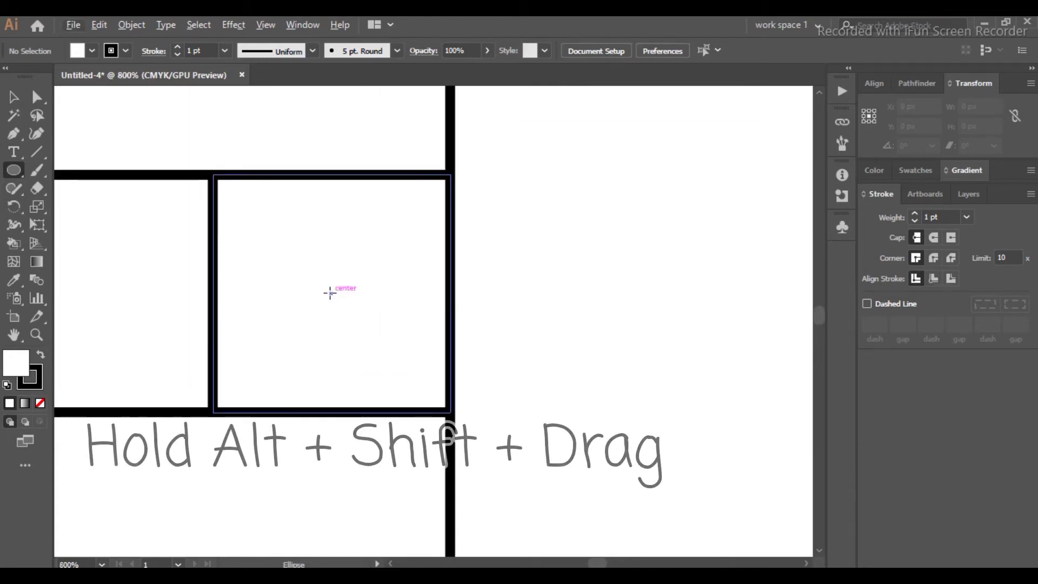
mouse_move(330, 292)
left_mouse_down()
mouse_move(368, 340)
mouse_move(446, 404)
left_mouse_up()
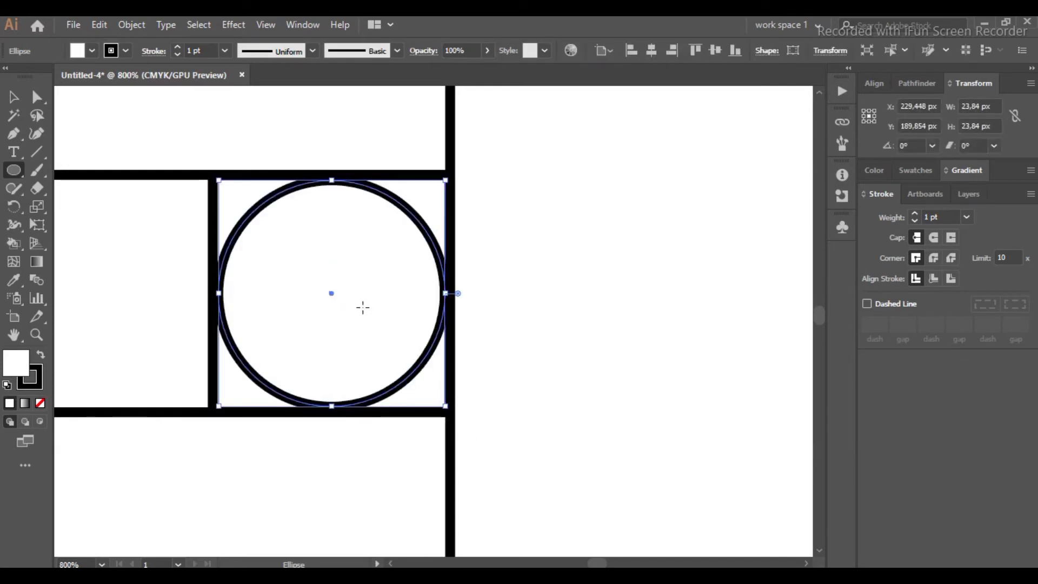
Step: Duplicate the small circle into the neighbouring small square
left_click(331, 292)
left_click_drag(331, 293, 93, 284)
scroll(169, 277, "right", 1)
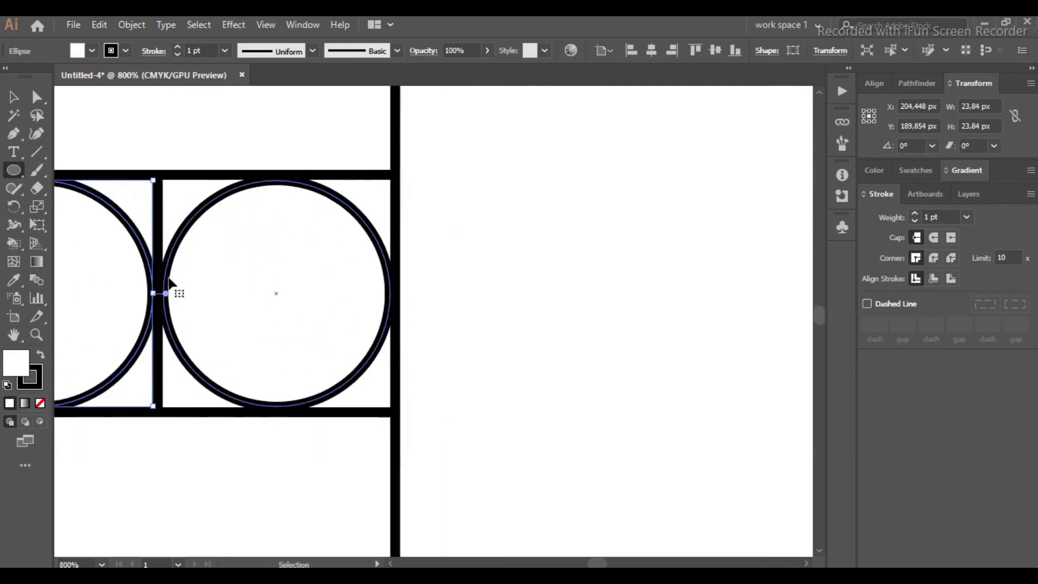
scroll(175, 281, "left", 4)
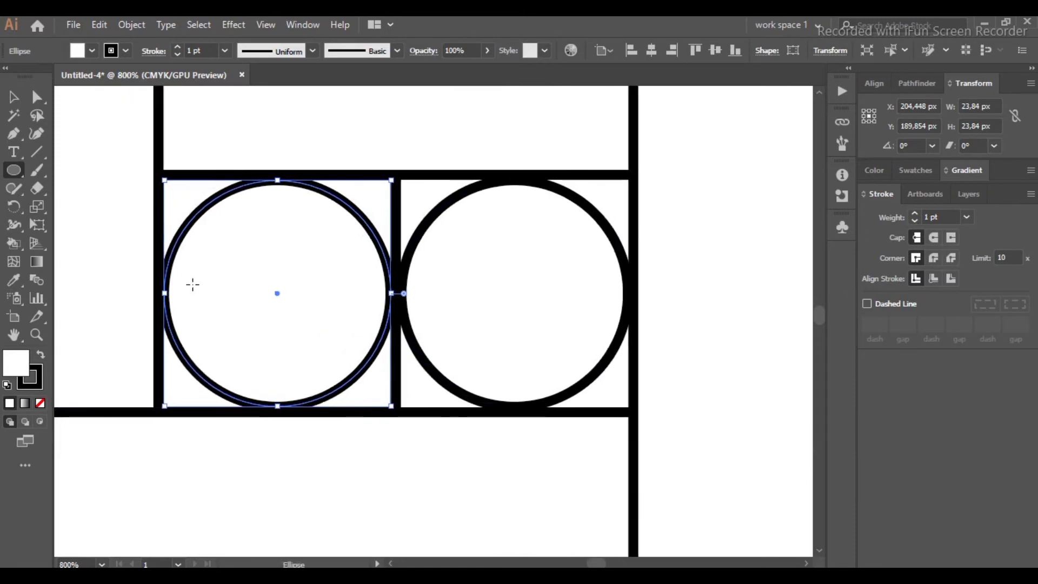
Step: Draw a circle from the centre of the 50 px square filling it, about 49 px across
scroll(183, 283, "down", 1)
scroll(185, 283, "down", 2)
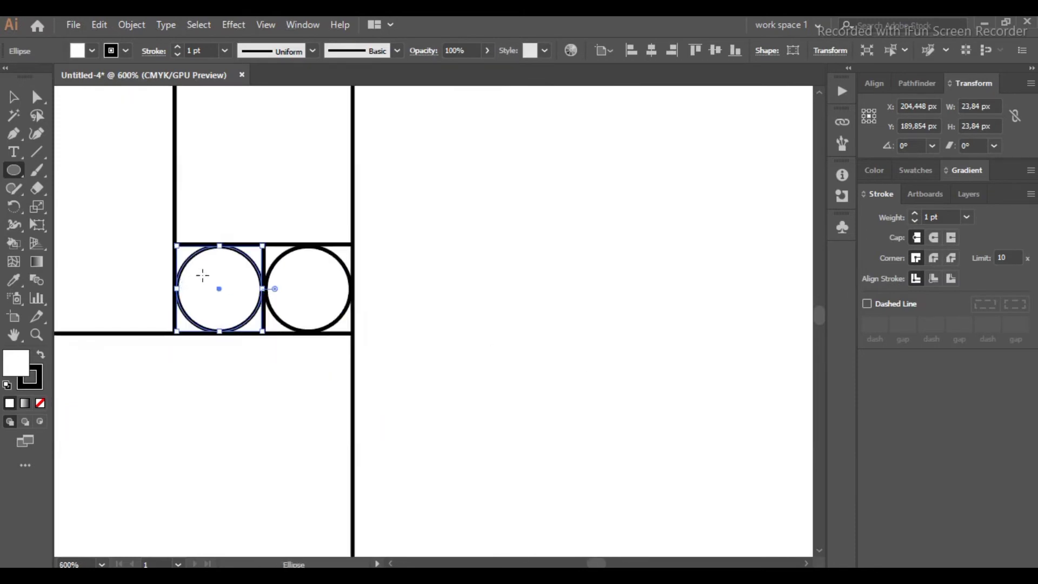
scroll(263, 161, "up", 2)
scroll(263, 160, "up", 1)
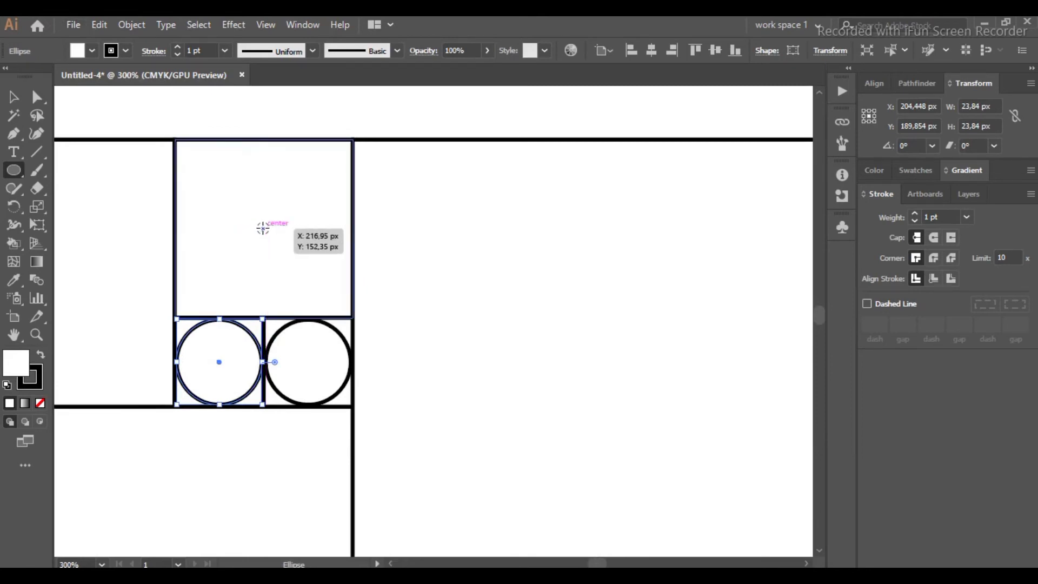
left_click_drag(263, 229, 347, 302)
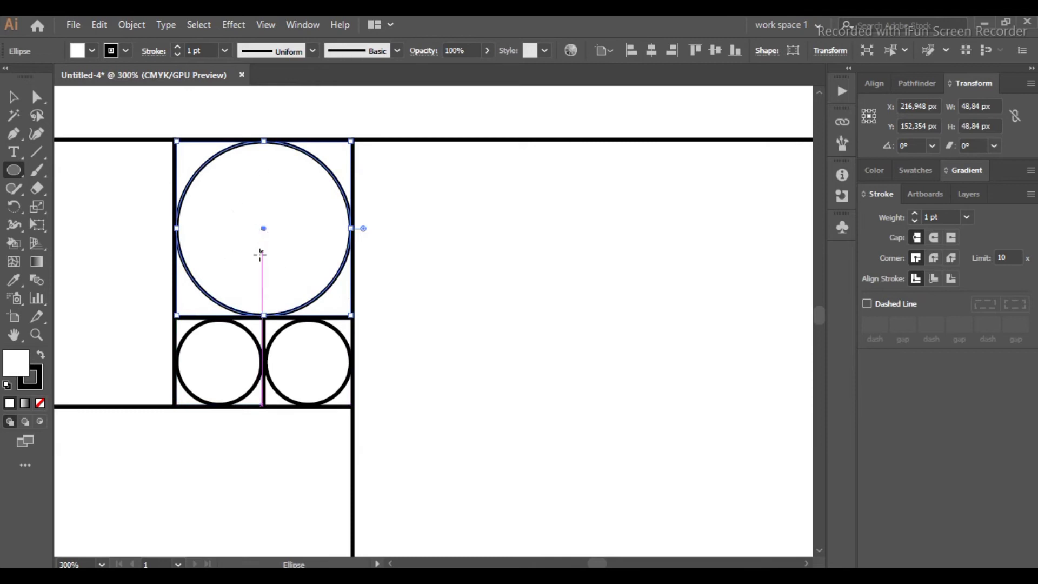
Step: Draw a circle from the centre of the 75 px square filling it, about 74 px across
scroll(259, 254, "right", 1)
scroll(259, 254, "left", 2)
scroll(260, 256, "left", 5)
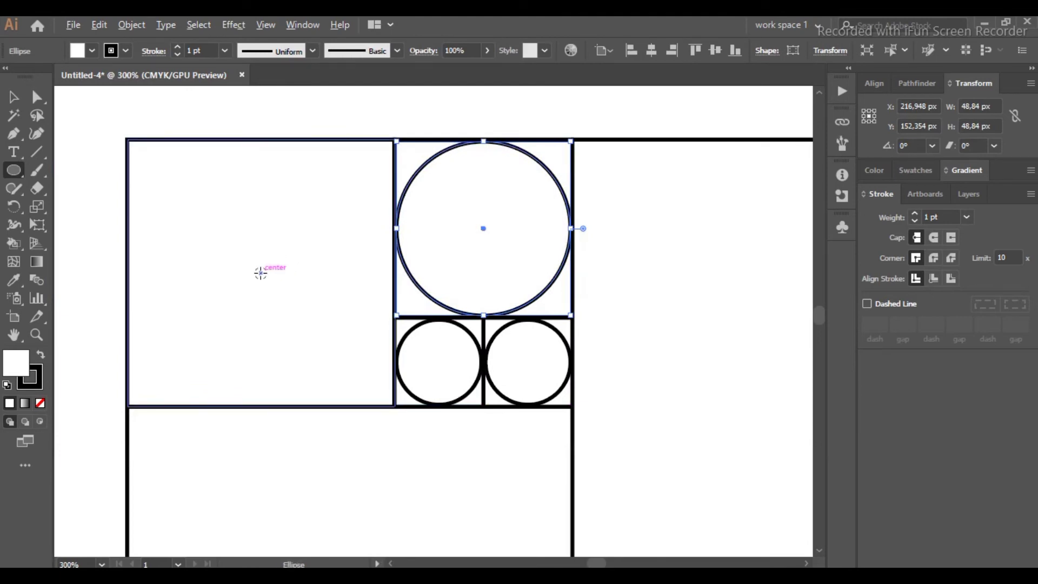
left_click_drag(261, 273, 390, 379)
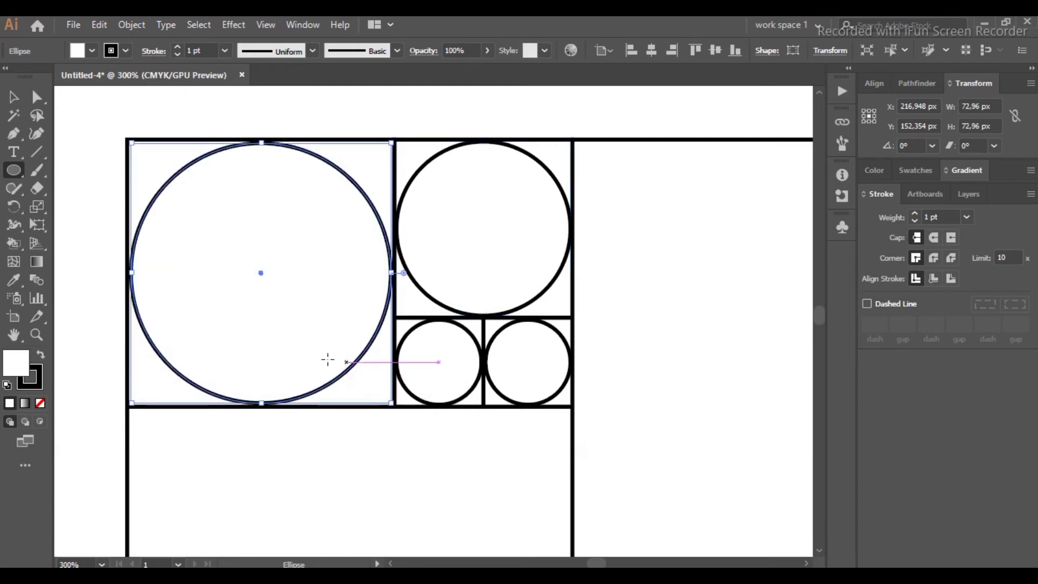
scroll(319, 349, "up", 2)
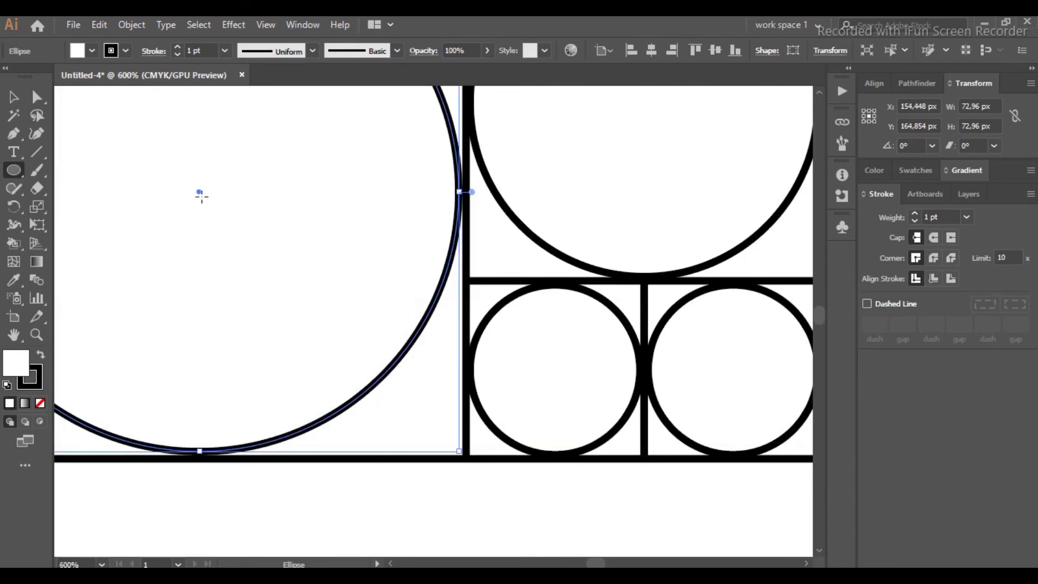
left_click_drag(198, 192, 206, 200)
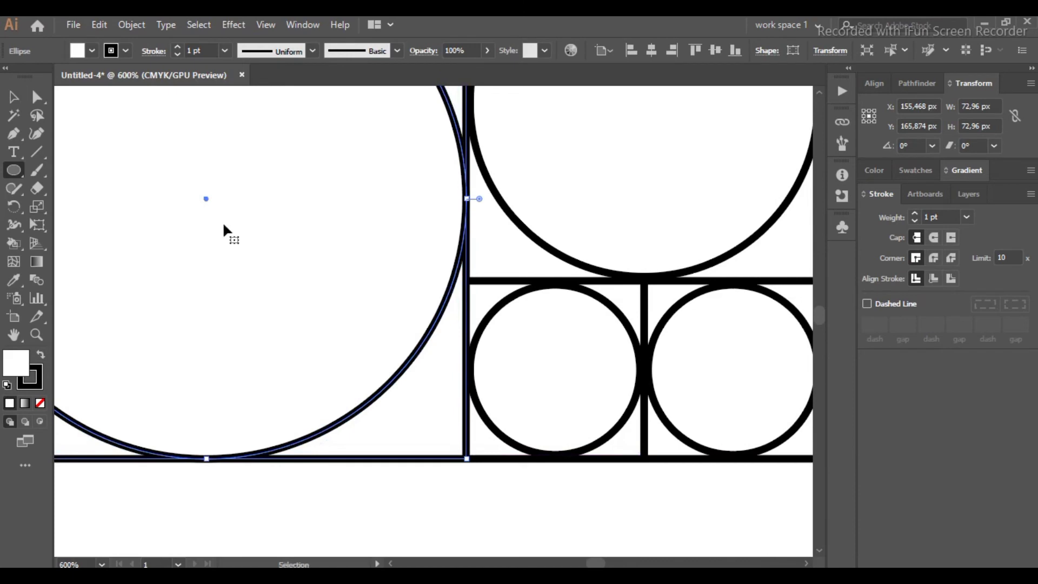
key("ctrl+z")
key("ctrl+z")
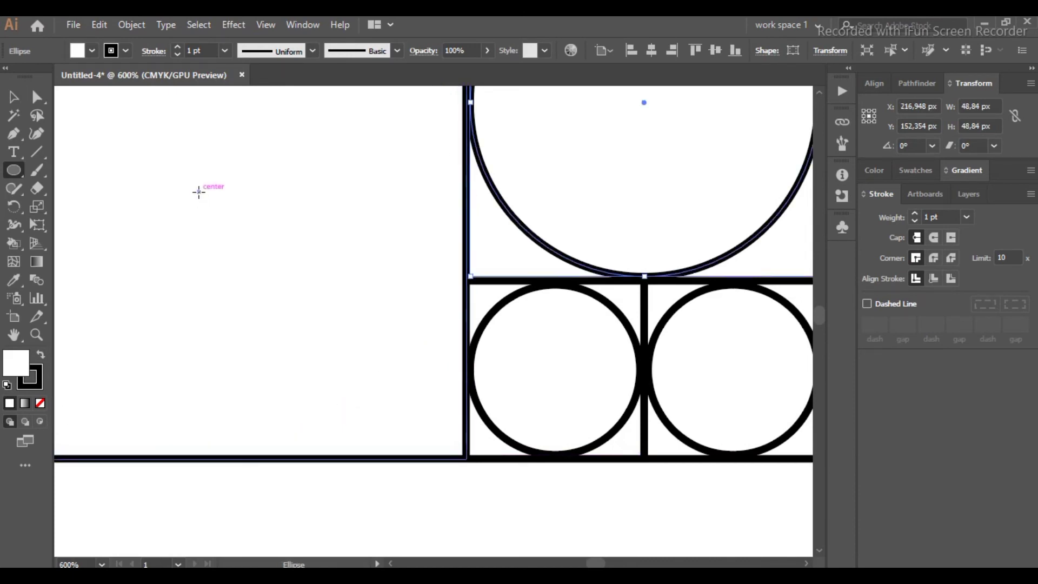
left_click_drag(198, 192, 443, 452)
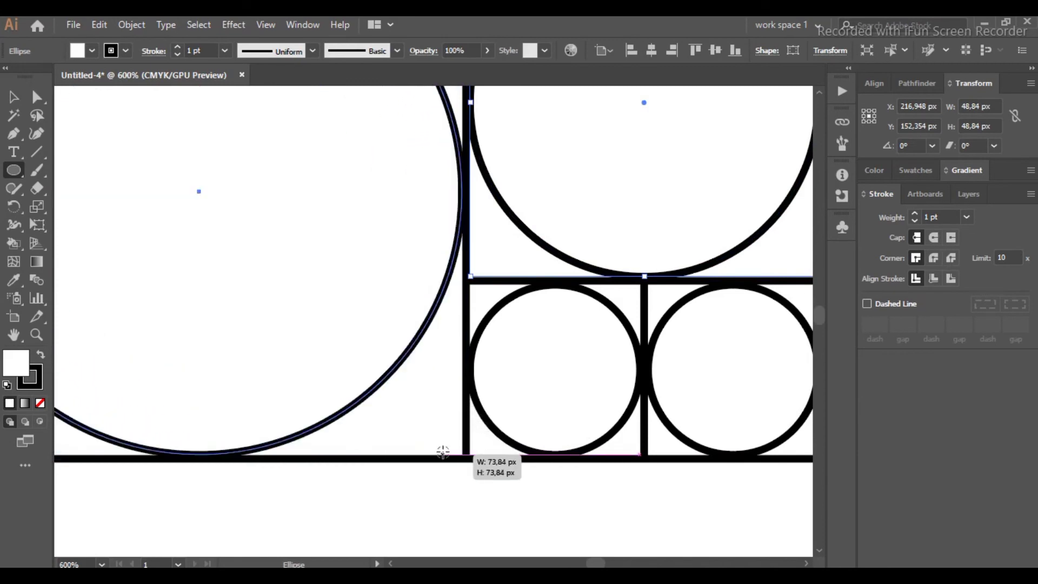
Step: Draw a circle from the centre of the 125 px square filling it, about 124 px across
scroll(389, 364, "down", 3)
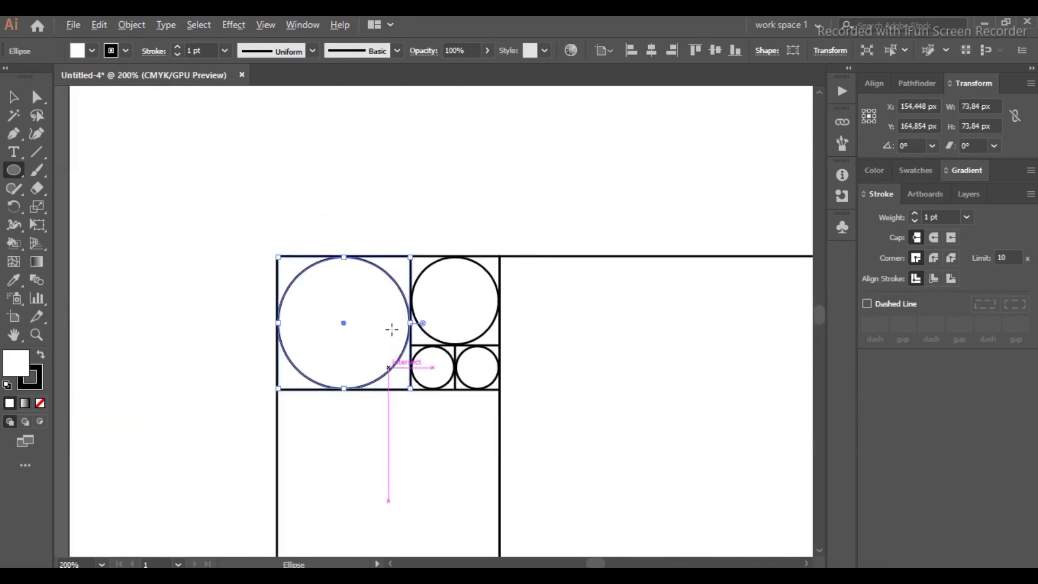
scroll(390, 325, "down", 5)
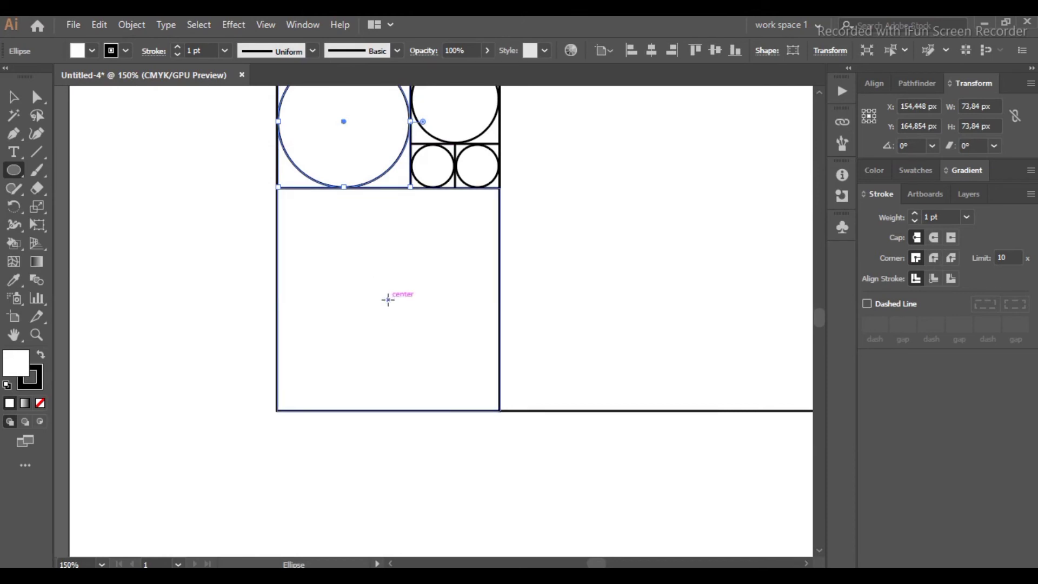
left_click_drag(388, 300, 497, 411)
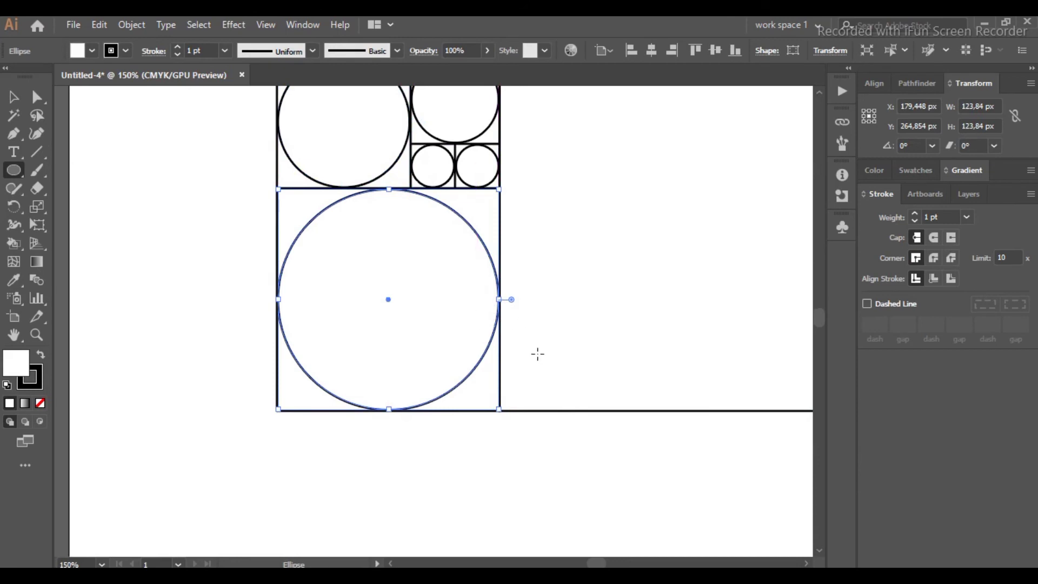
Step: Draw a circle from the centre of the largest square filling it, 200 px across
scroll(537, 346, "right", 5)
scroll(538, 344, "up", 2)
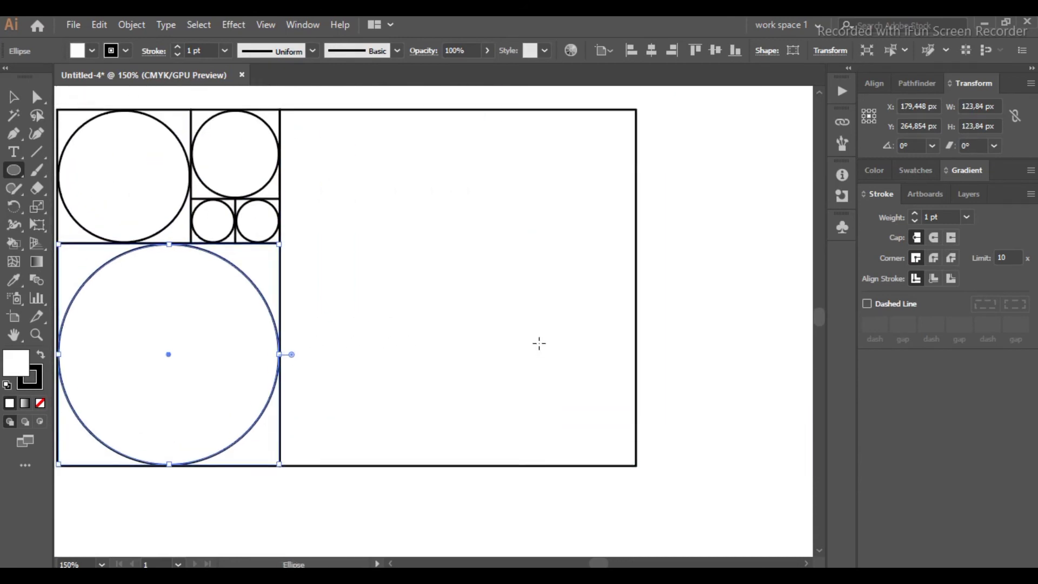
key("ctrl+plus")
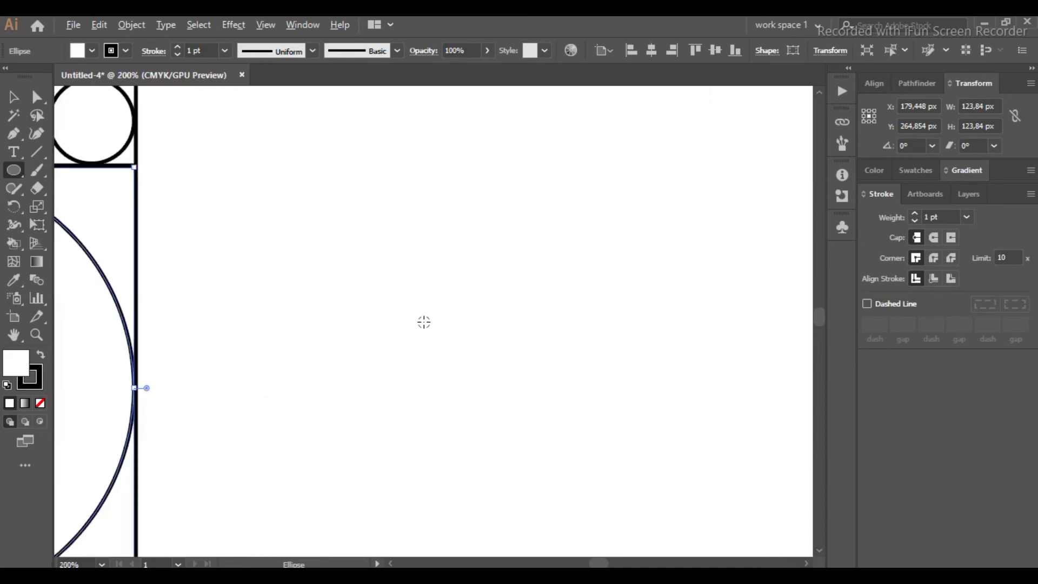
scroll(481, 325, "down", 1)
key("ctrl+minus")
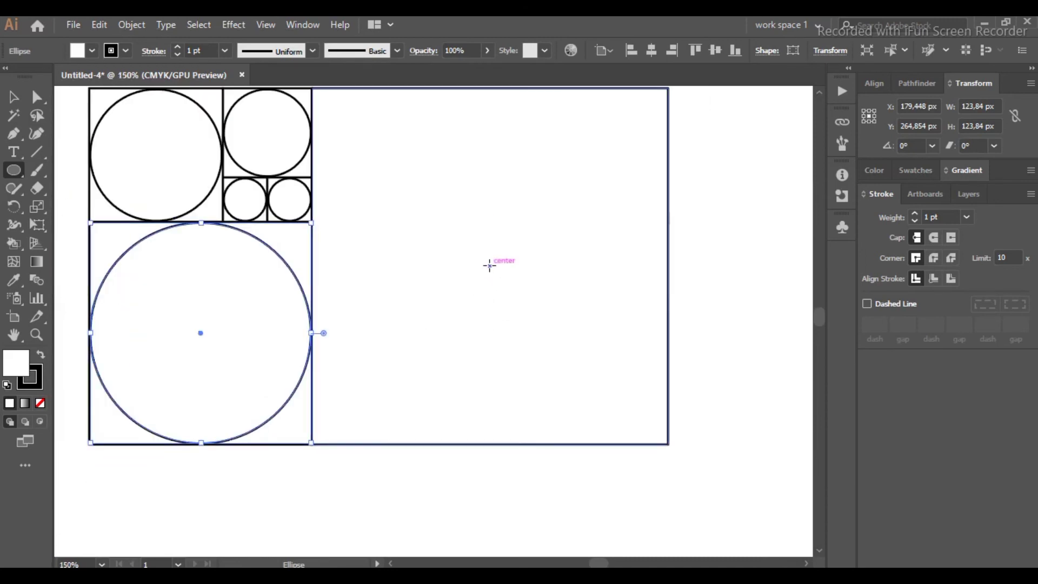
left_click_drag(490, 266, 669, 437)
Step: Delete the grid squares around the top-left circle, the top-middle circle and the left smallest circle, keeping the circles
scroll(515, 265, "up", 2)
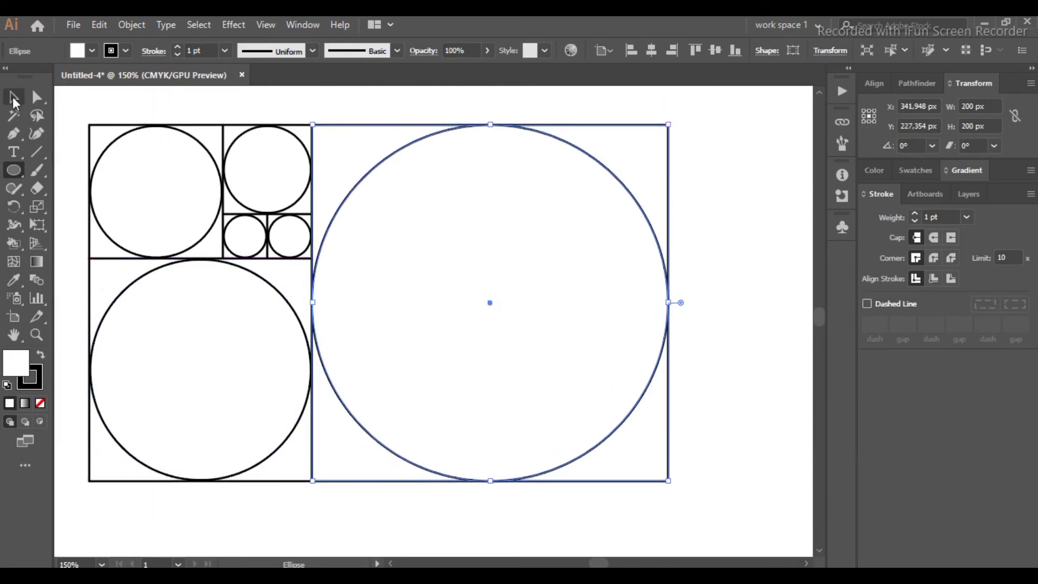
left_click(14, 99)
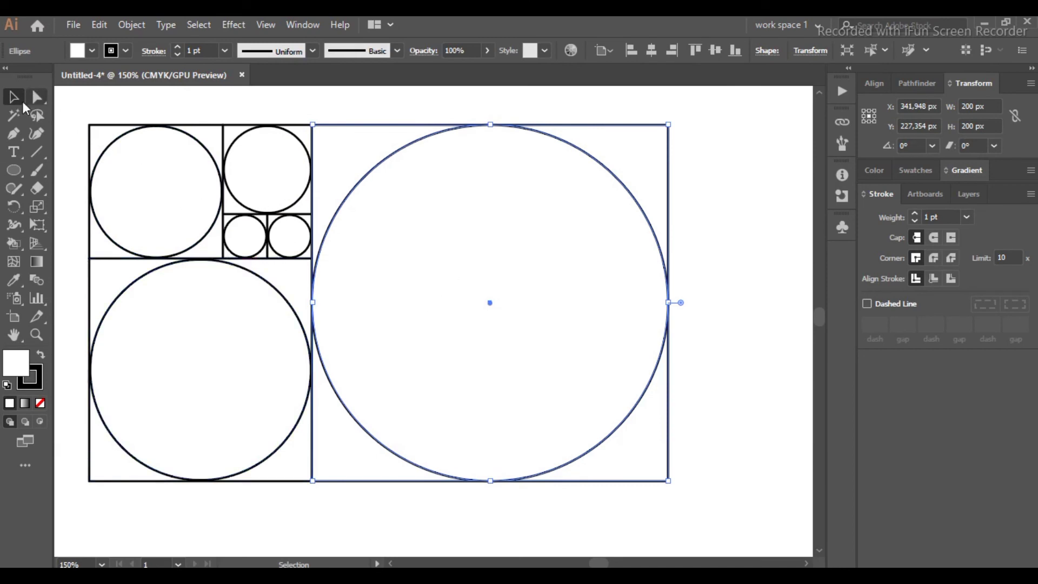
left_click(217, 131)
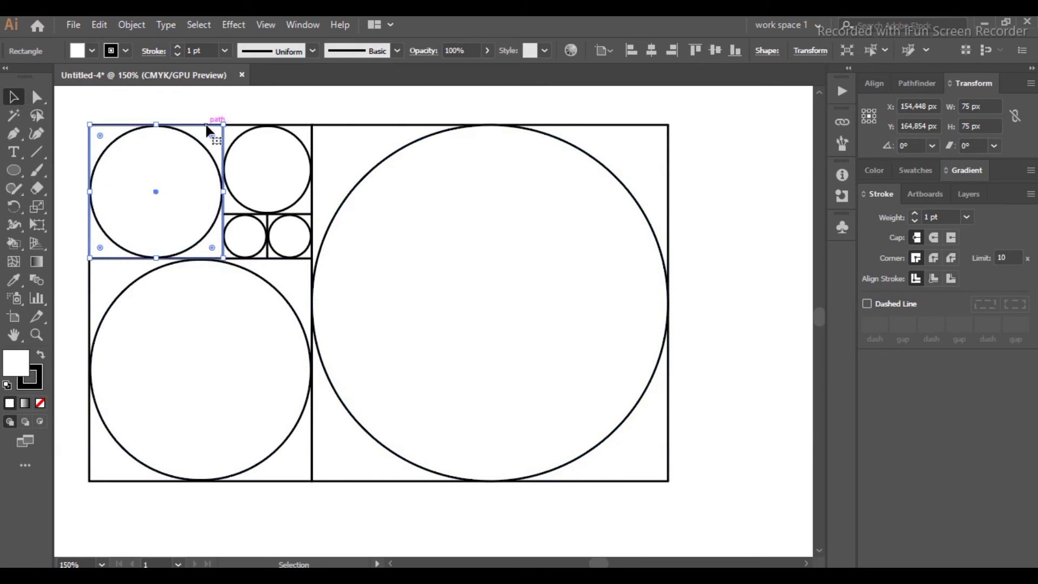
key("Delete")
left_click(223, 125)
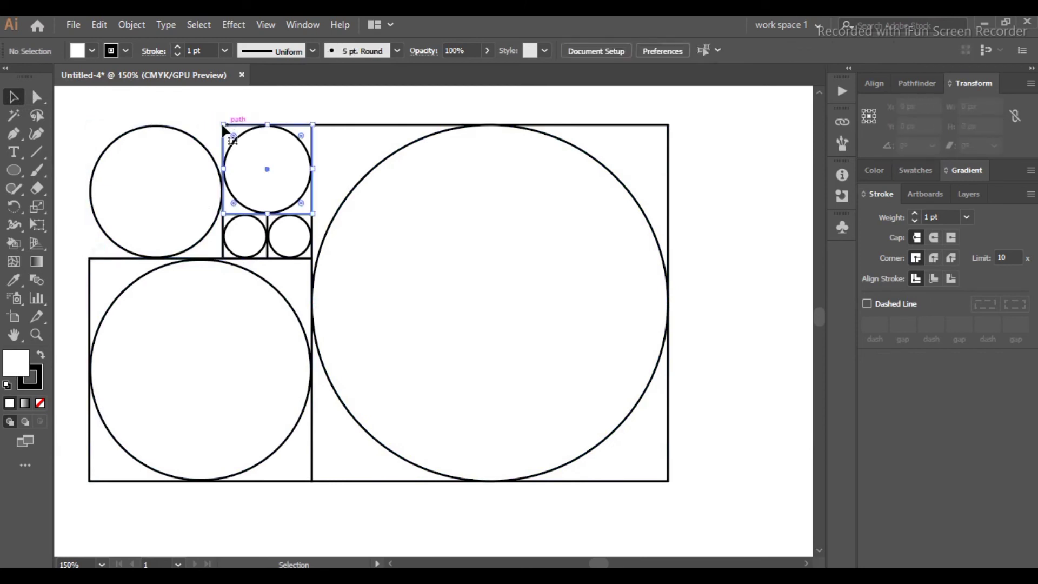
key("Delete")
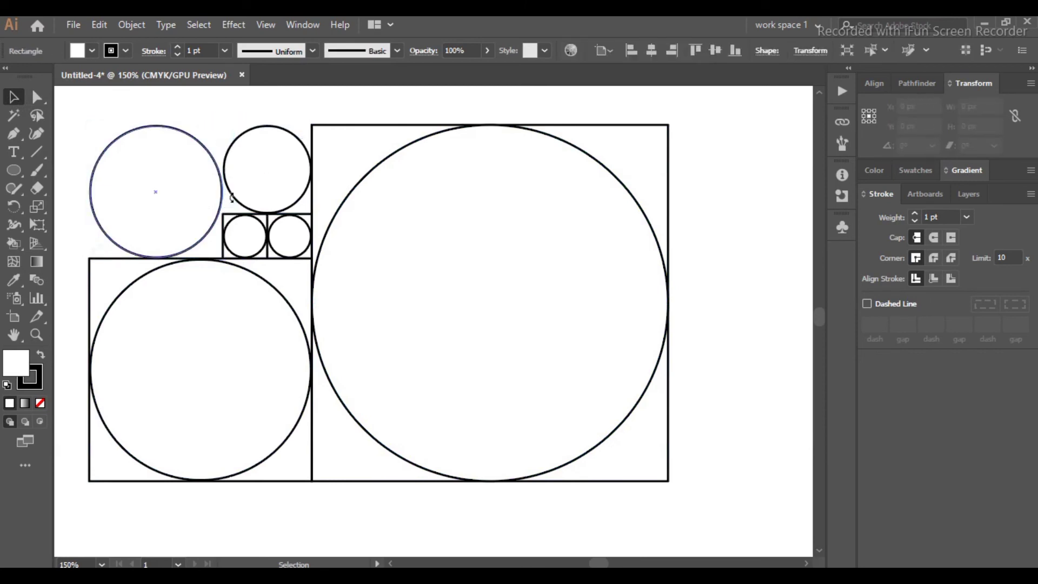
left_click(228, 215)
key("Delete")
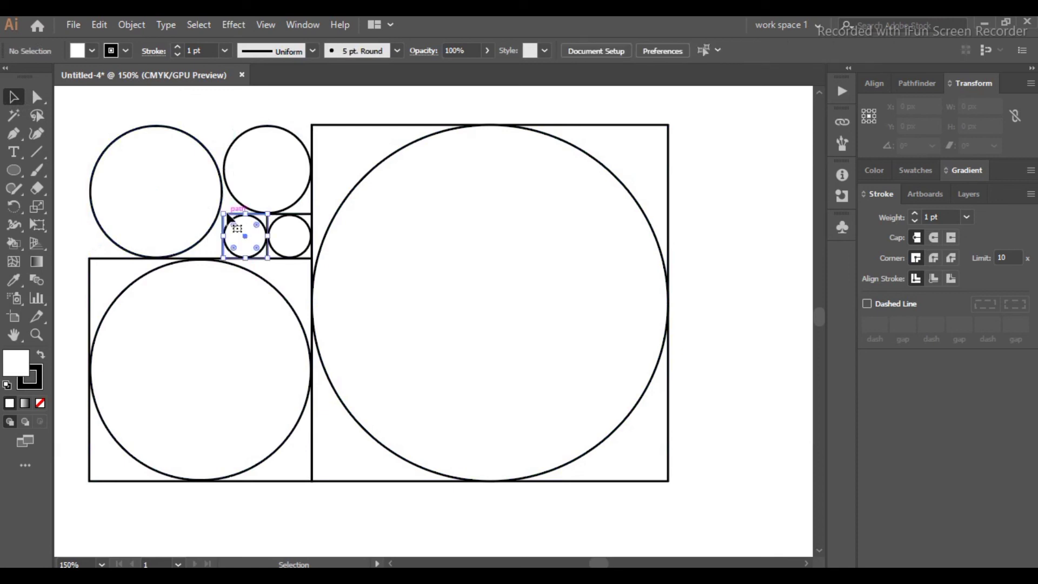
Step: Try to delete the square around the right smallest circle, undoing the accidental circle deletions
left_click(276, 219)
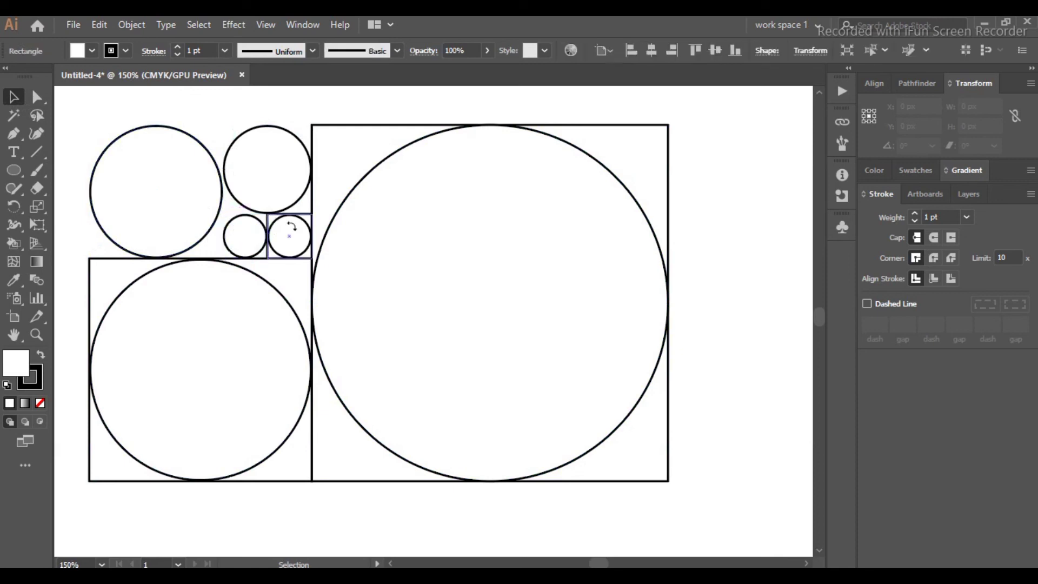
key("Delete")
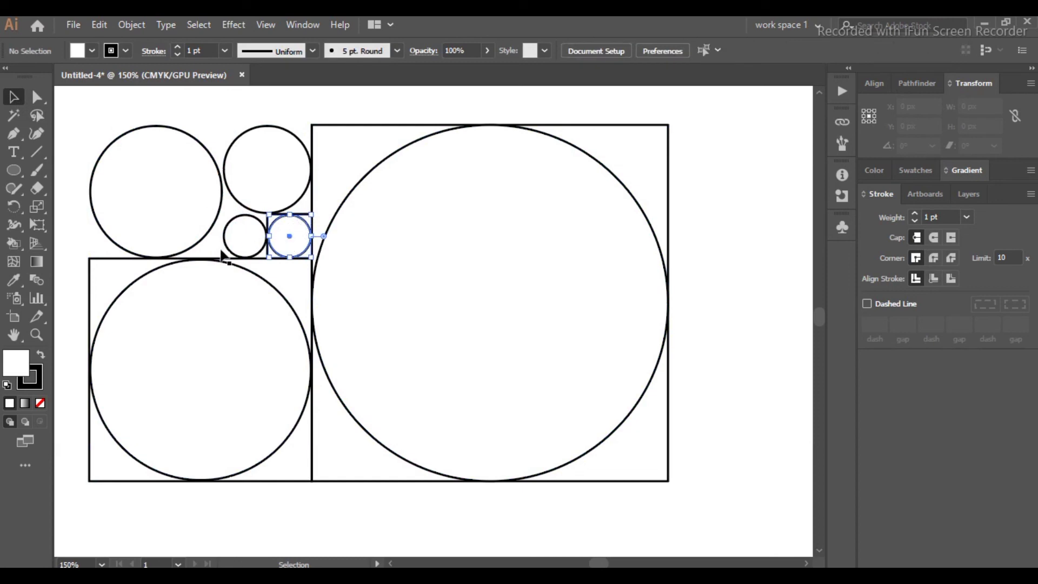
key("Delete")
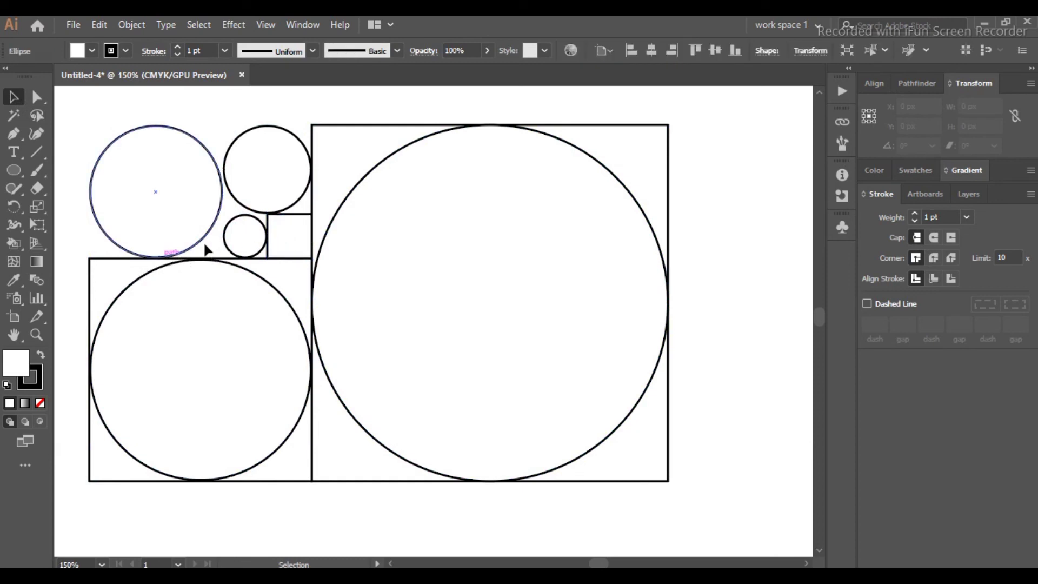
key("ctrl+z")
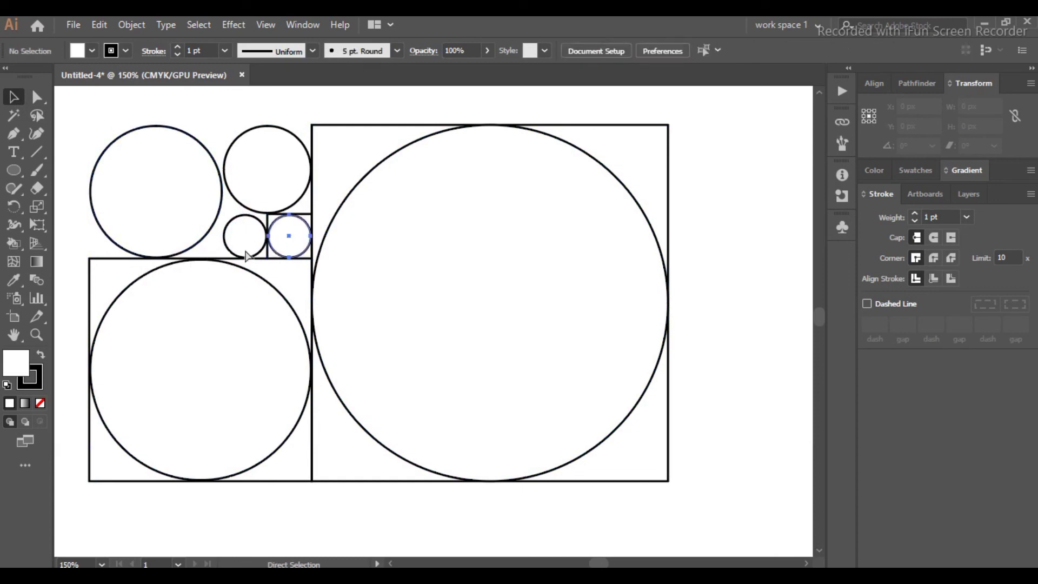
left_click(313, 219)
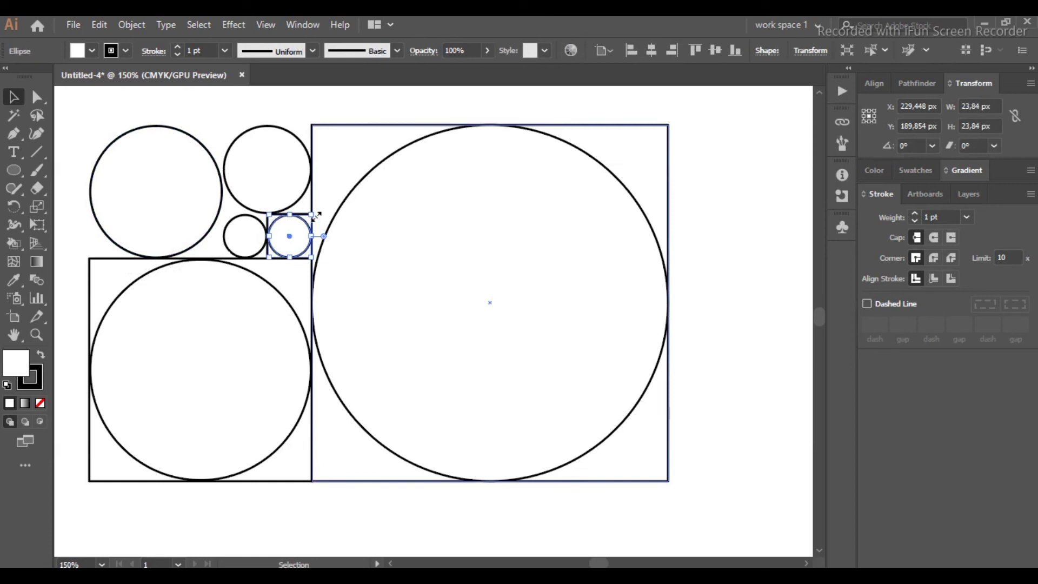
key("Delete")
key("ctrl+z")
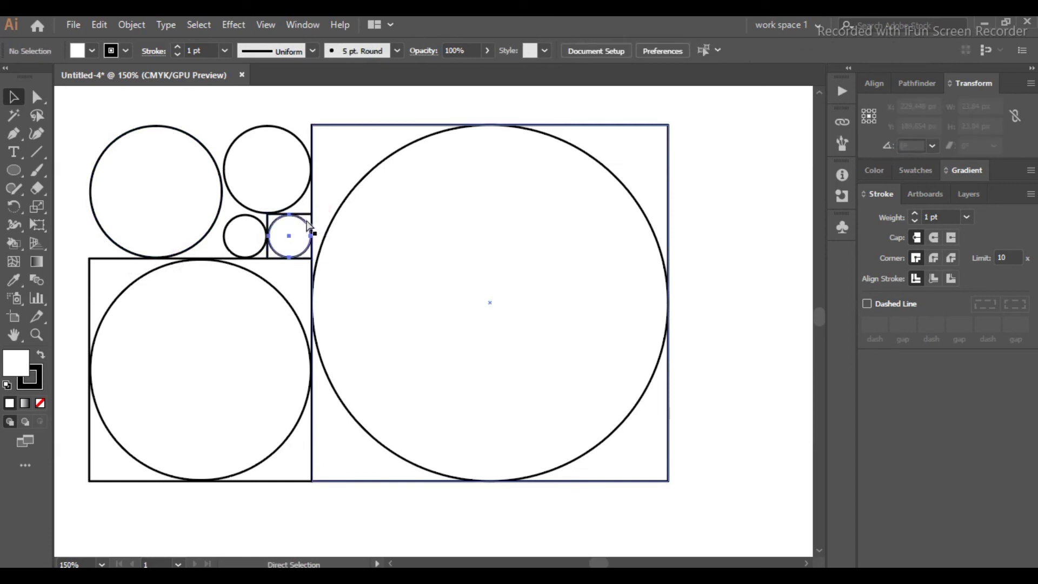
left_click(293, 222)
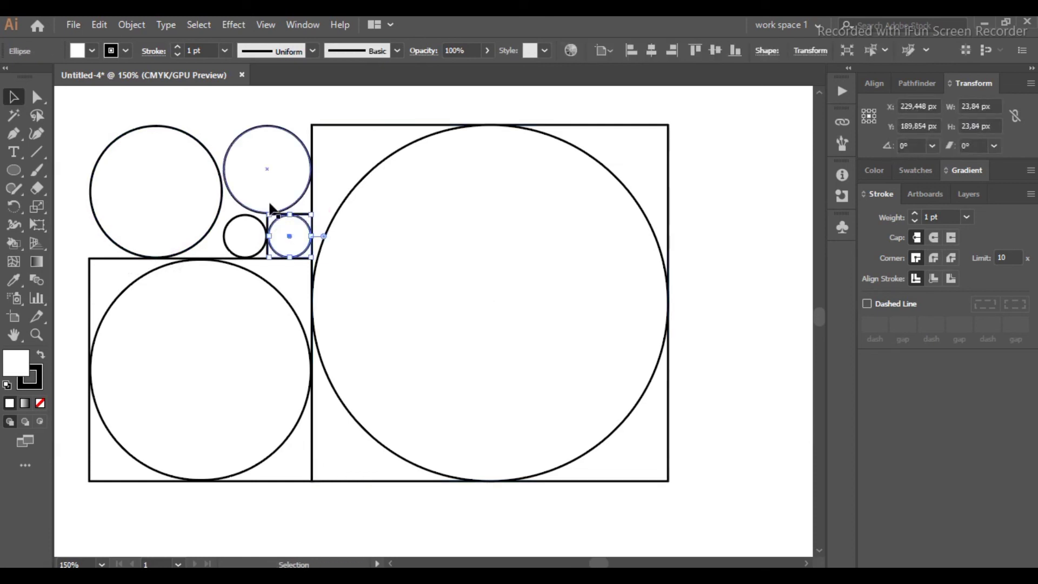
Step: Delete the remaining squares around the right smallest circle, the lower-left circle and the largest circle, leaving only circles
scroll(286, 224, "up", 2)
scroll(357, 230, "up", 2)
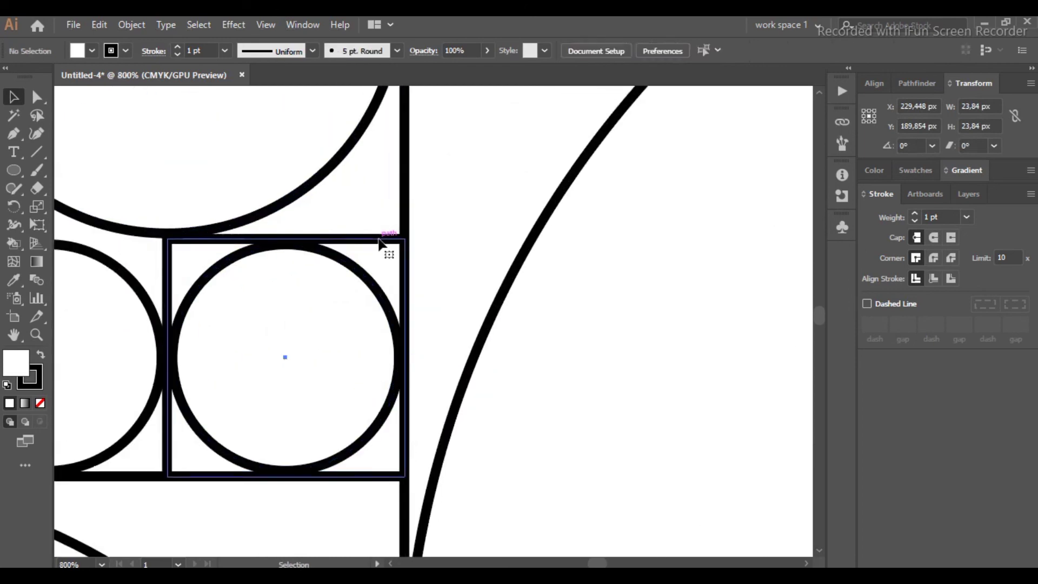
left_click(378, 237)
key("Delete")
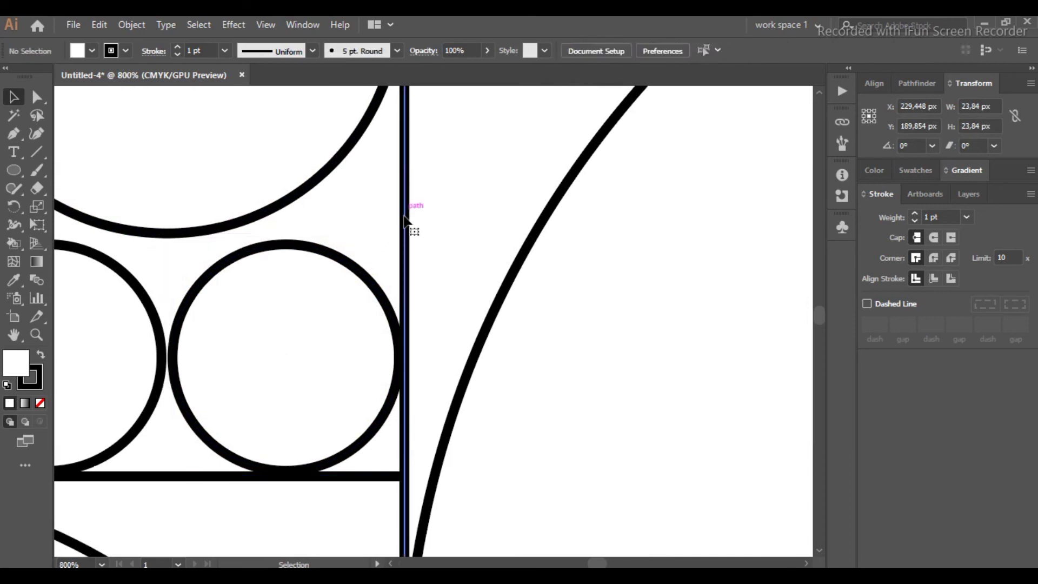
key("ctrl+z")
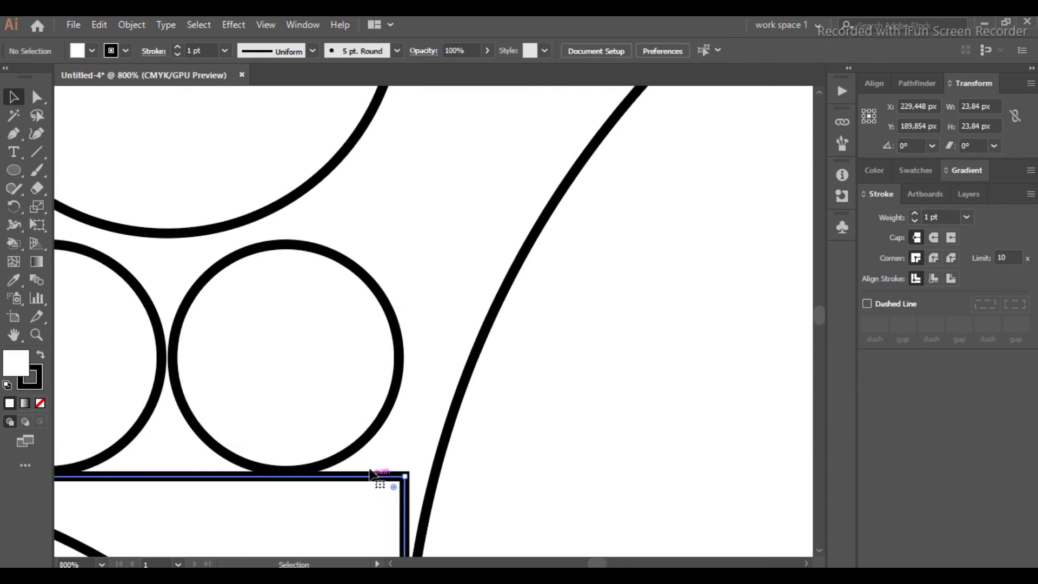
left_click(371, 475)
key("Delete")
left_click(365, 468)
scroll(365, 468, "down", 4)
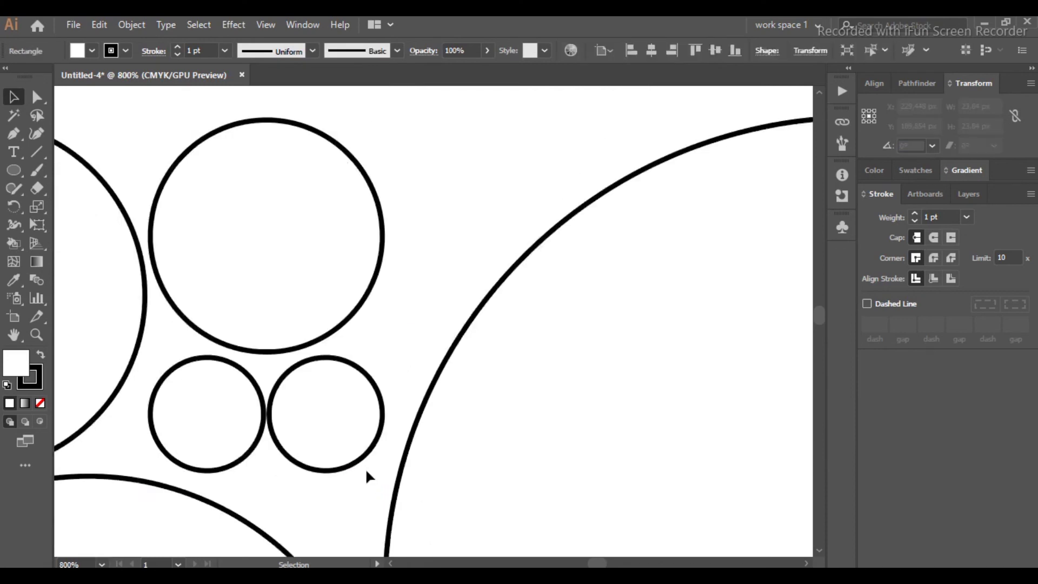
scroll(379, 432, "down", 2)
scroll(395, 384, "down", 3)
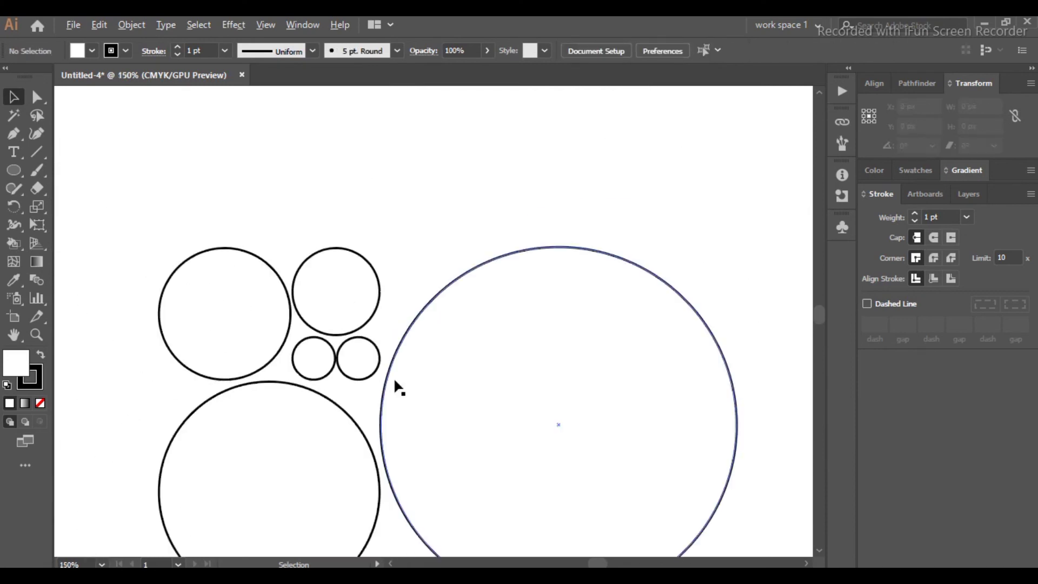
scroll(395, 384, "down", 2)
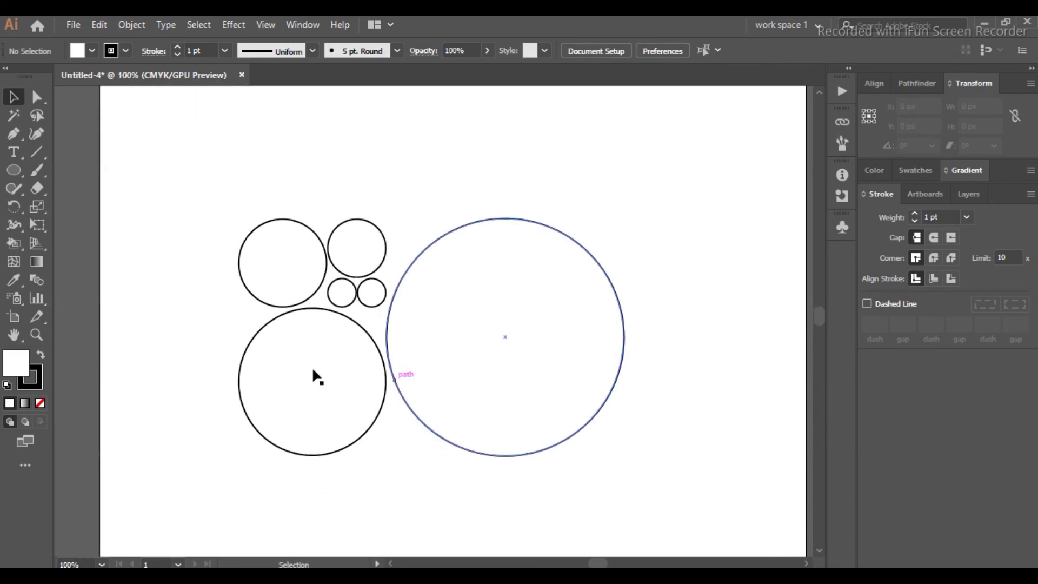